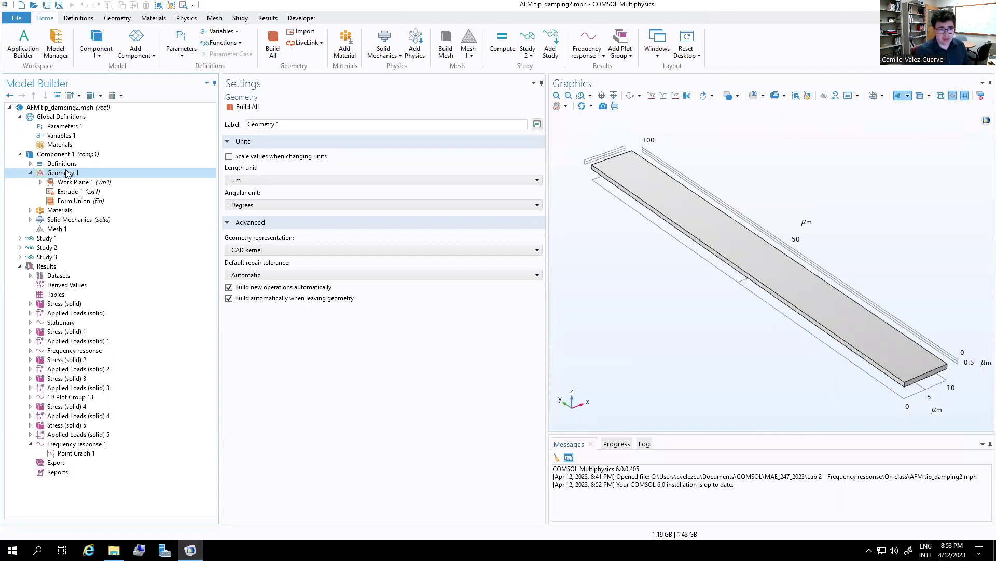
# Step: Review the Si - Polycrystalline silicon material properties, including its density
pyautogui.doubleClick(42, 211)
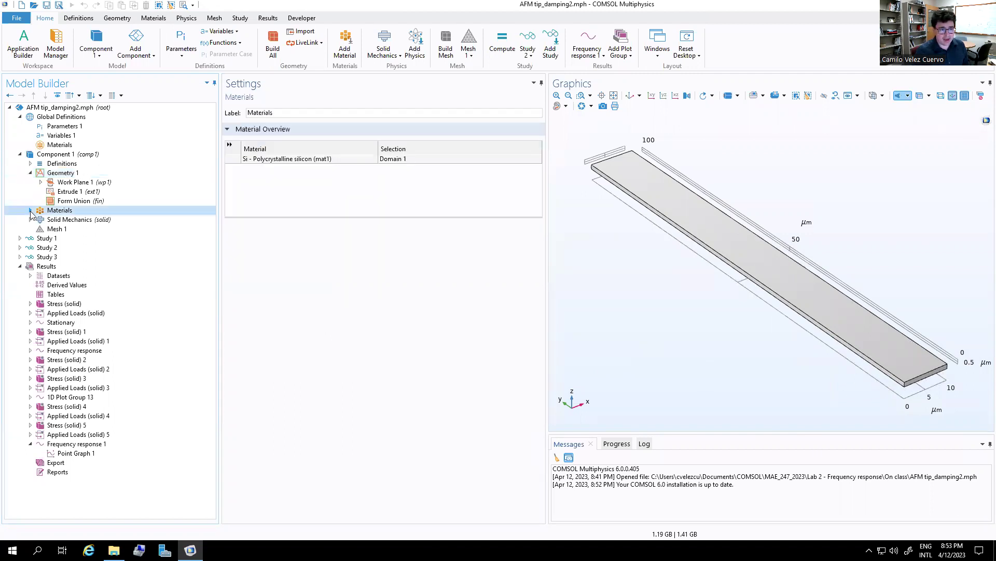
pyautogui.click(85, 220)
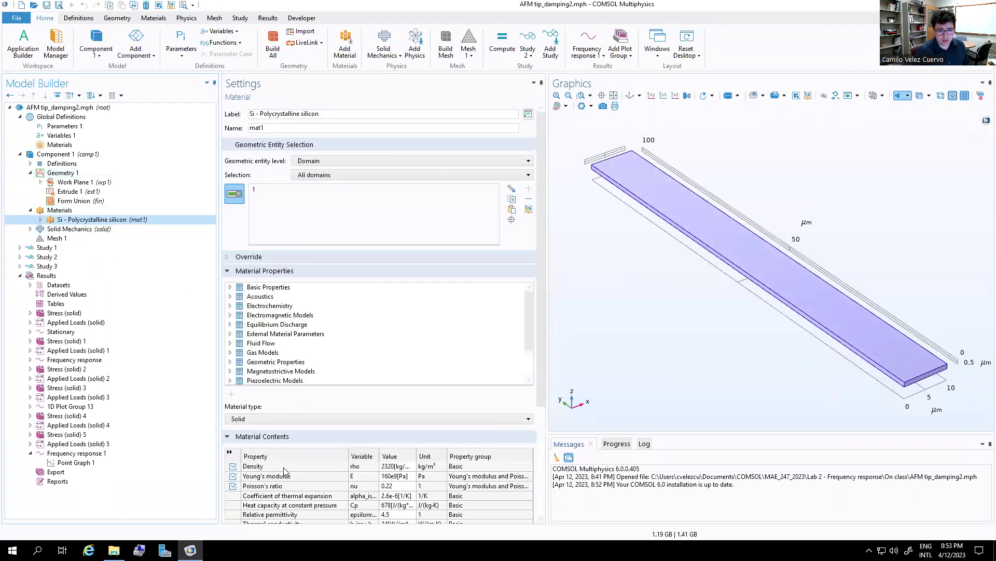
pyautogui.click(386, 471)
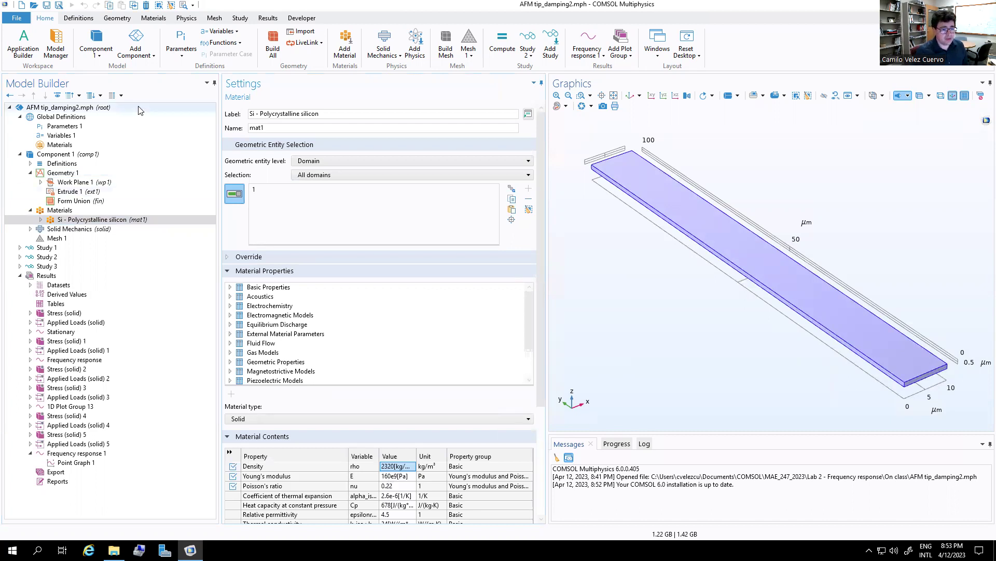
# Step: Inspect Linear Elastic Material 1 and the Fixed Constraint 1 clamping boundary 2 under Solid Mechanics
pyautogui.click(30, 229)
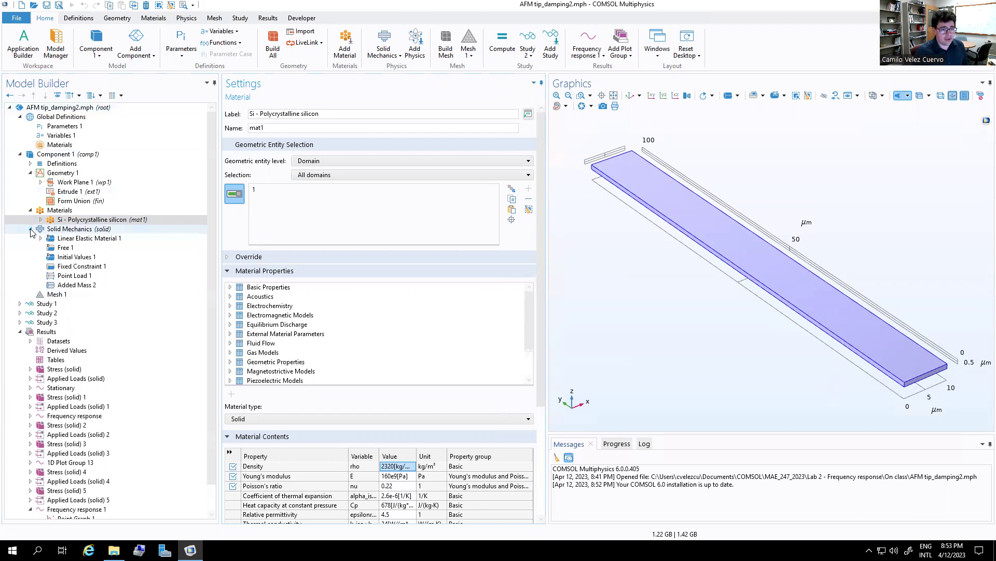
pyautogui.click(82, 240)
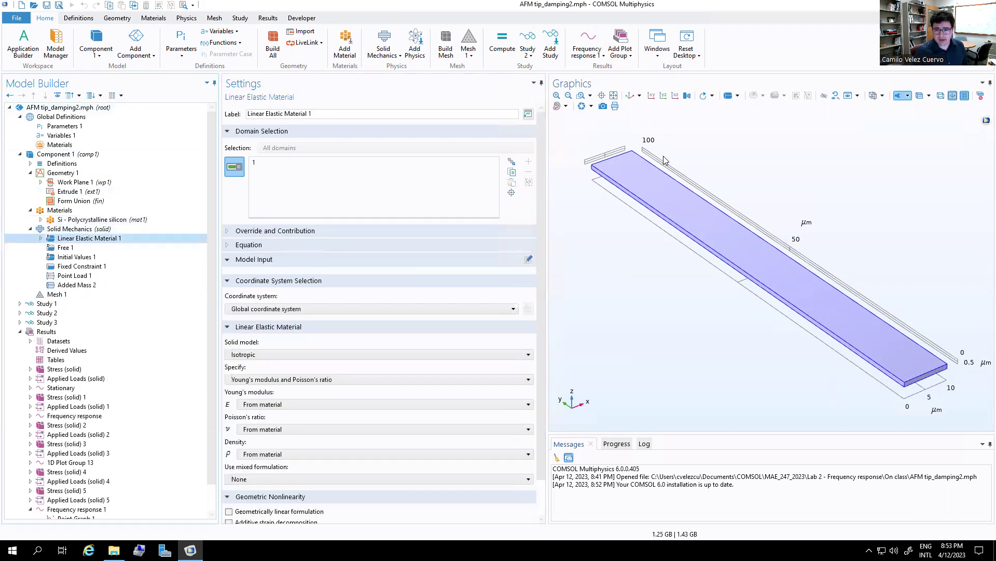
pyautogui.click(86, 266)
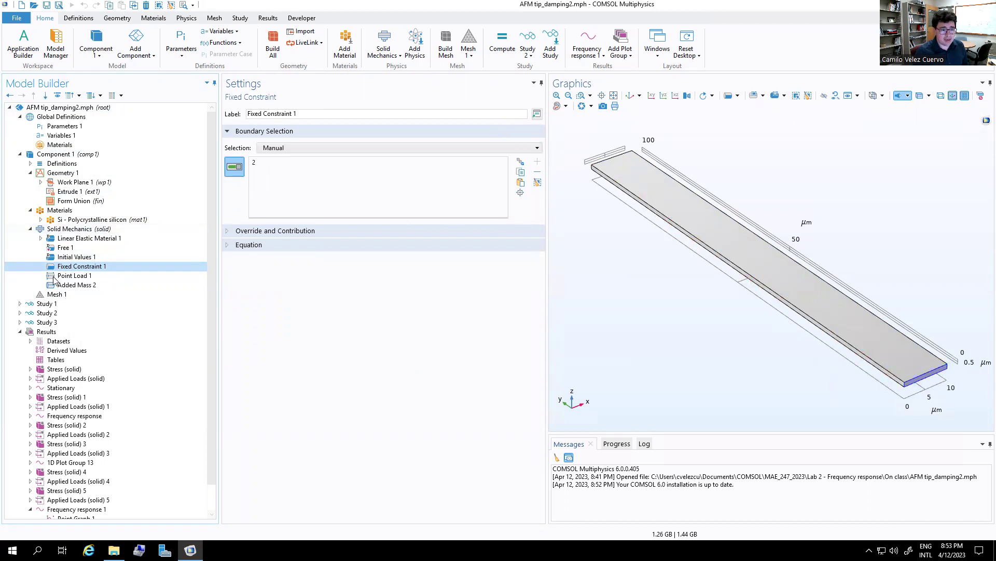
# Step: Inspect the Rectangle 1 sketch inside Work Plane 1's plane geometry, then collapse it
pyautogui.click(41, 182)
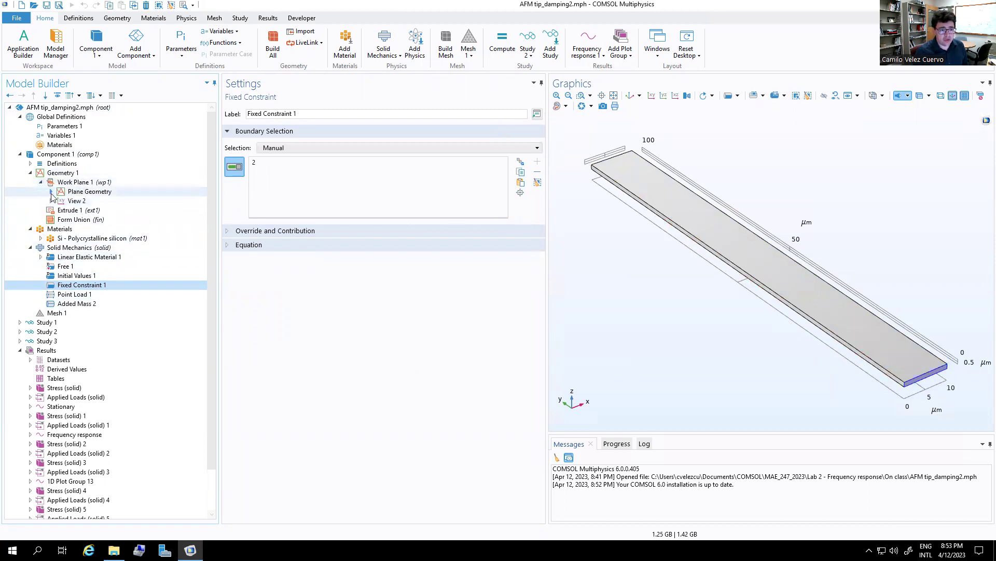
pyautogui.click(51, 191)
pyautogui.click(92, 201)
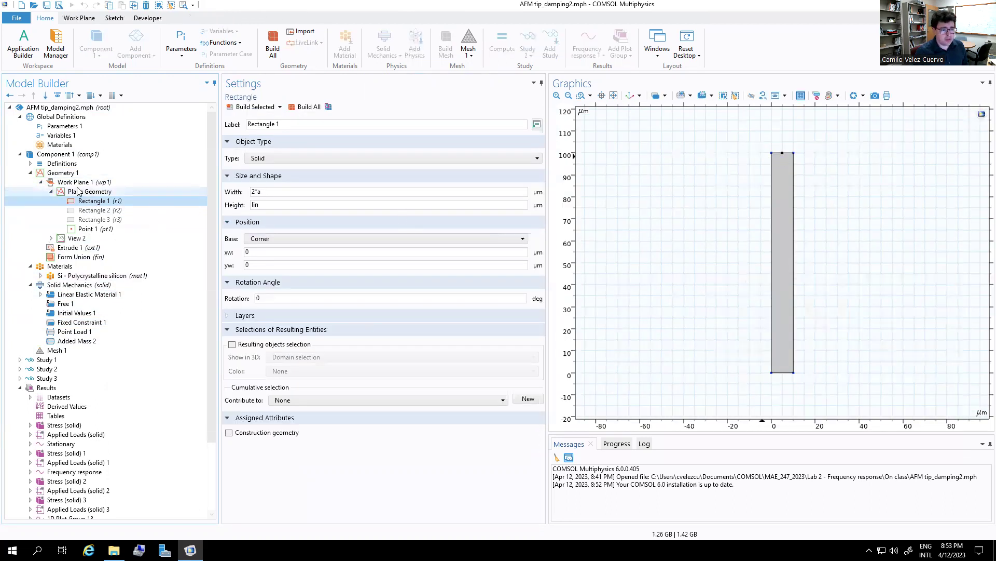
pyautogui.click(51, 191)
pyautogui.click(41, 182)
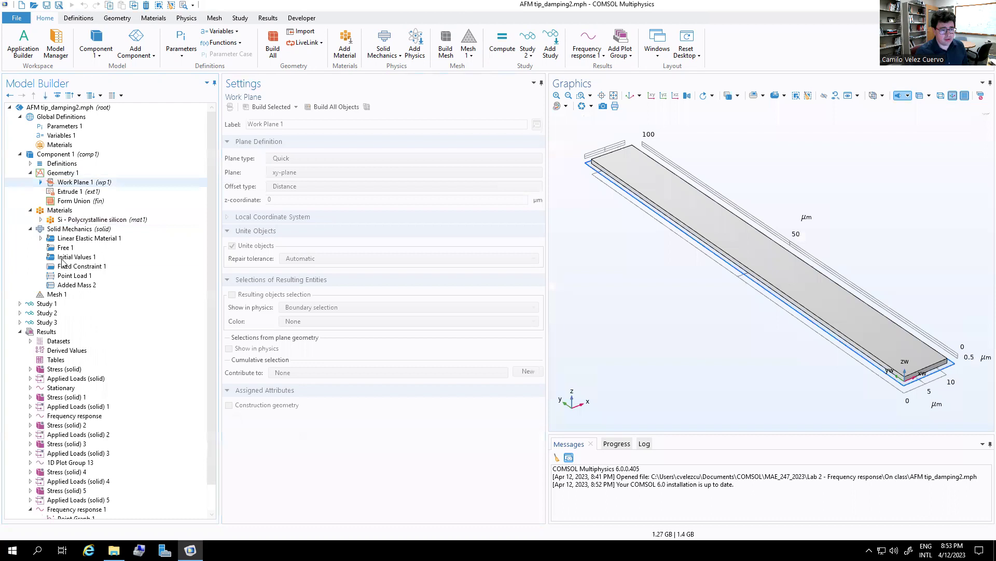
# Step: Review Solid Mechanics and Point Load 1, then bring up the Parameters 1 table with alpha 2.65e8
pyautogui.click(70, 229)
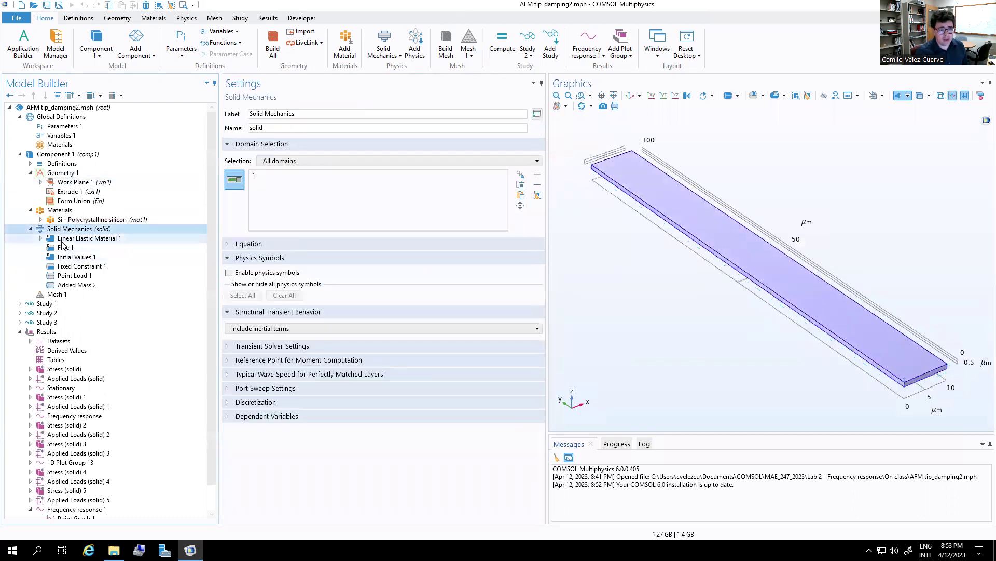
pyautogui.click(75, 275)
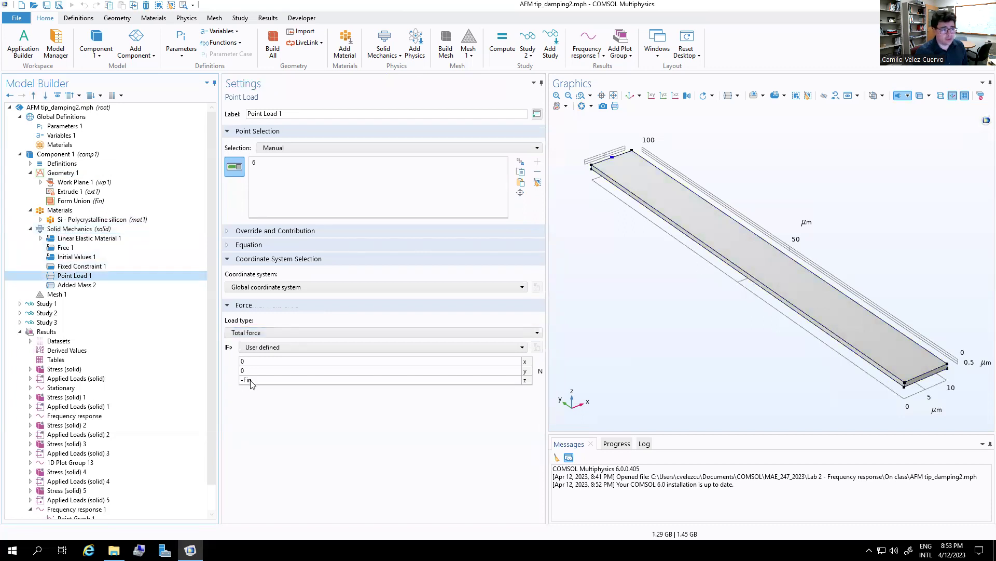
pyautogui.click(62, 126)
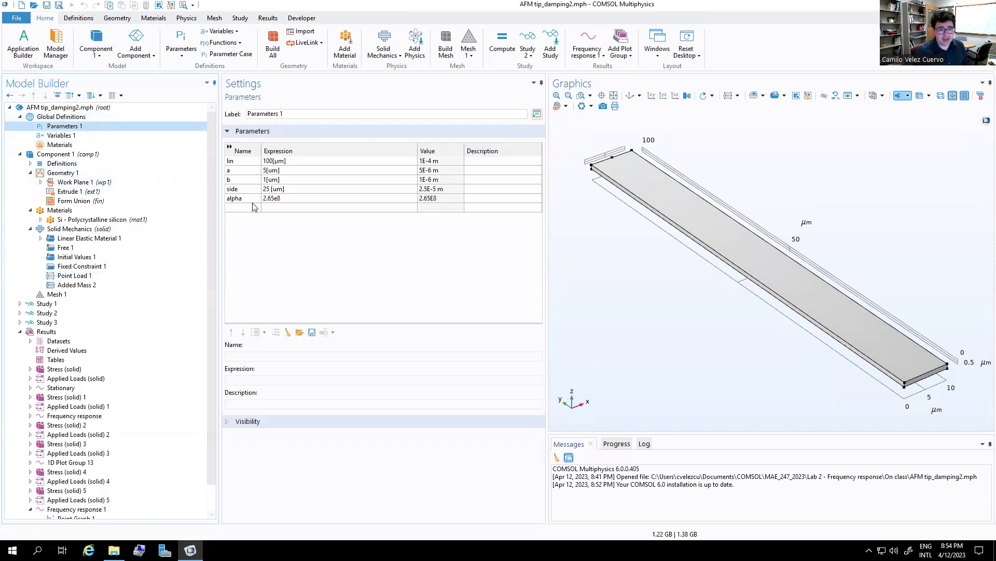
# Step: Check the Fin expression in Variables 1, then view Added Mass 2's 1.45e-9 kg on edges 8 and 11
pyautogui.click(25, 136)
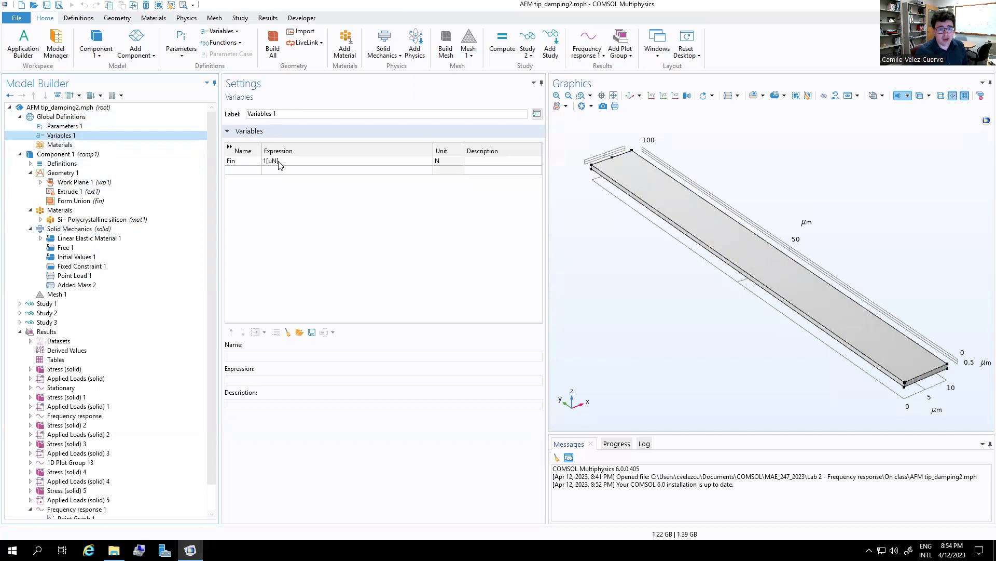
pyautogui.click(279, 162)
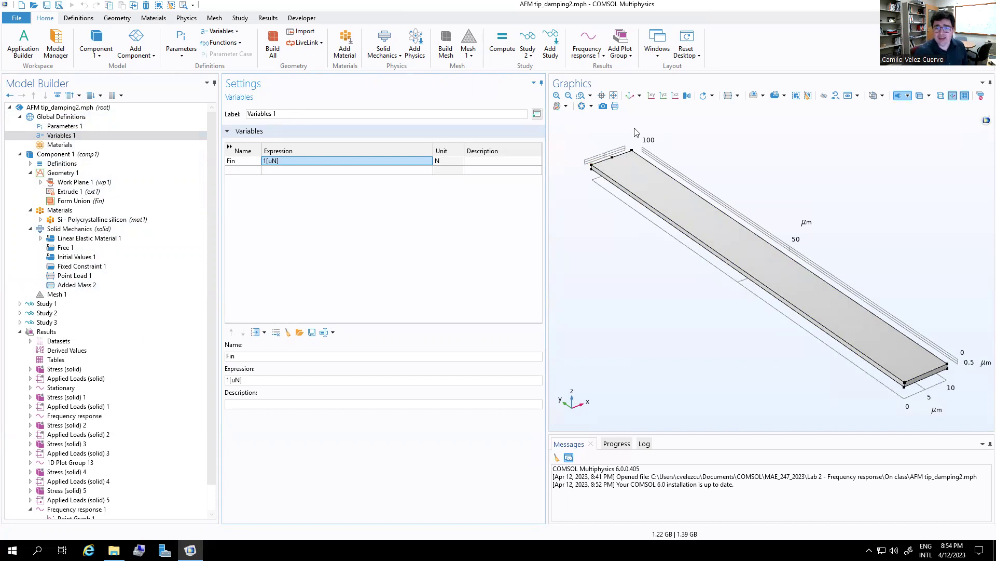
pyautogui.click(75, 285)
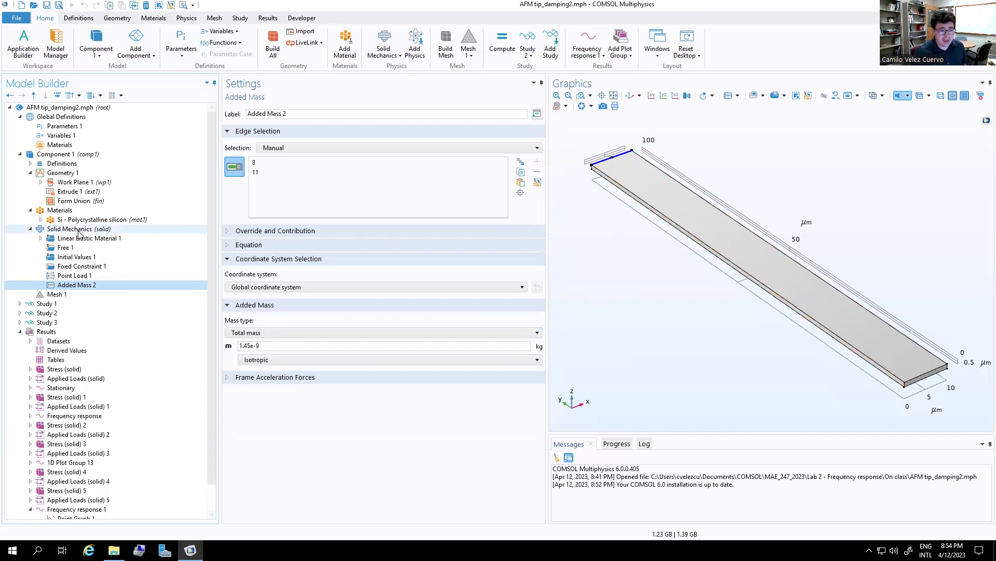
# Step: Show Study 1's Step 1: Stationary settings solving Solid Mechanics without geometric nonlinearity
pyautogui.click(19, 304)
pyautogui.click(59, 314)
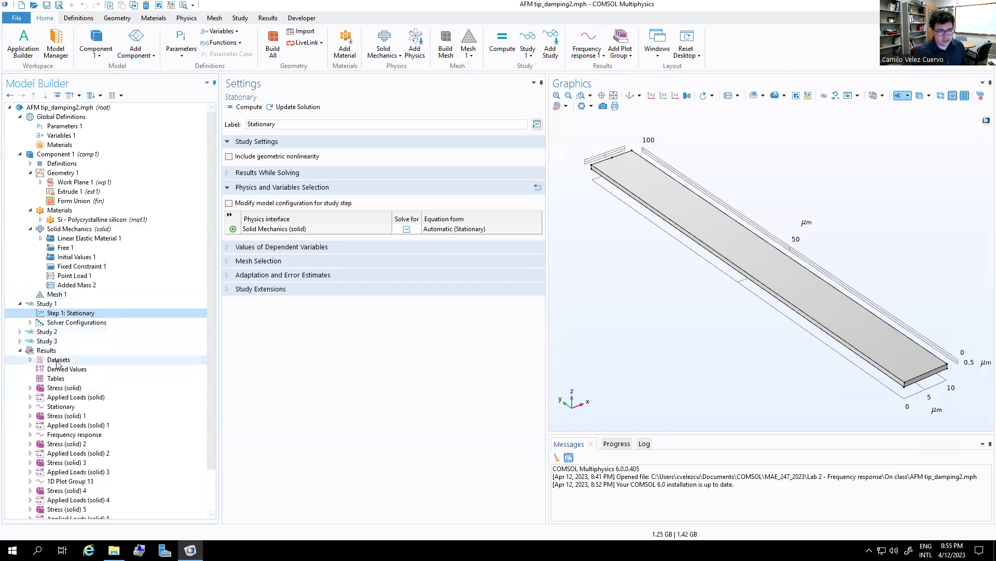
# Step: Check Study 1's settings and the Stationary point graph, then plot the von Mises Stress (solid) result
pyautogui.click(44, 304)
pyautogui.click(57, 316)
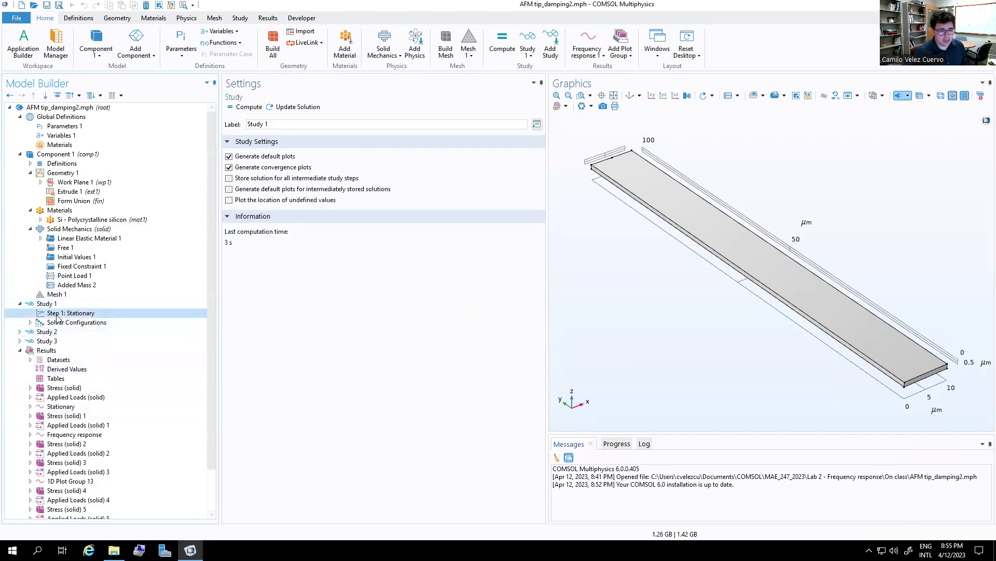
pyautogui.click(52, 406)
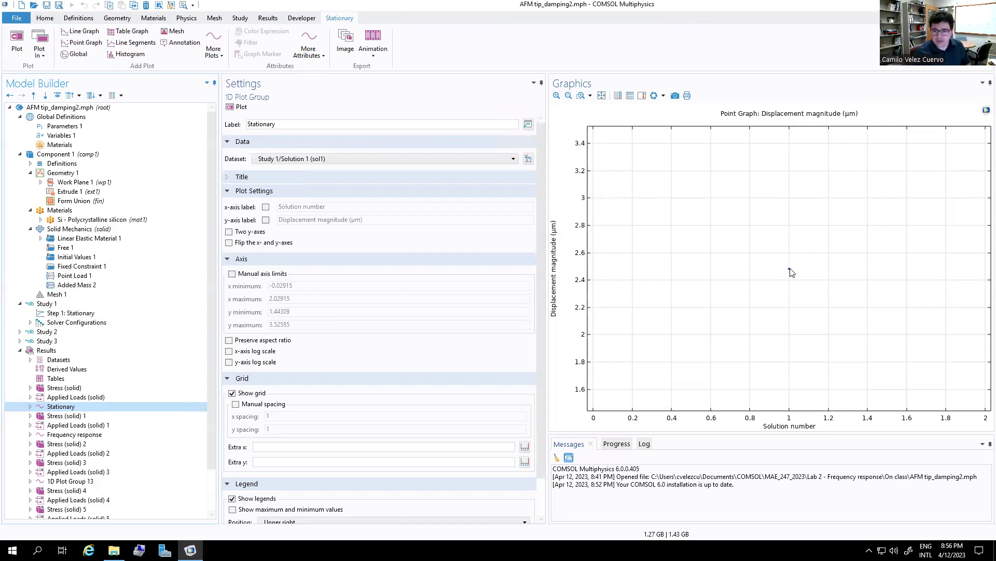
pyautogui.click(27, 389)
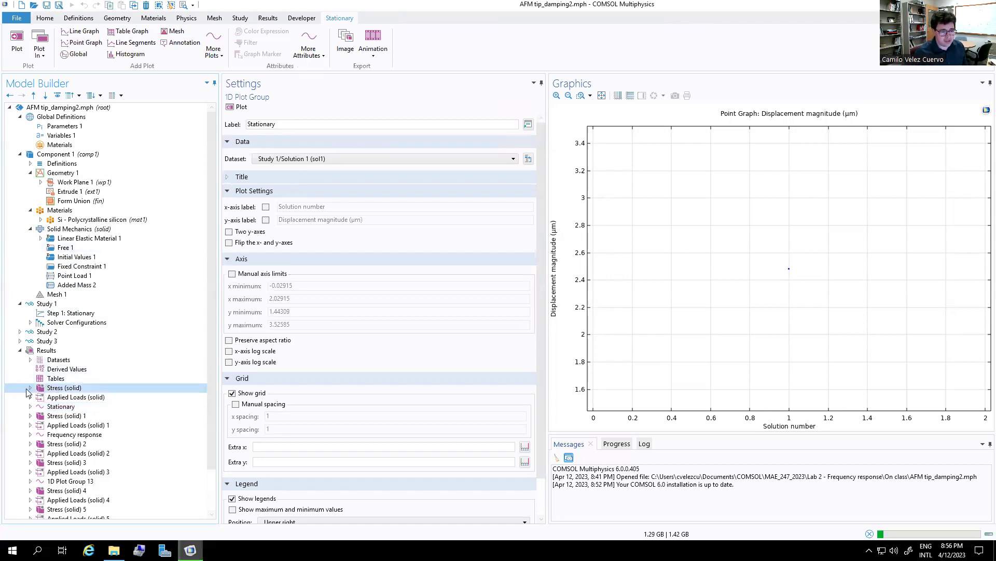
pyautogui.click(30, 389)
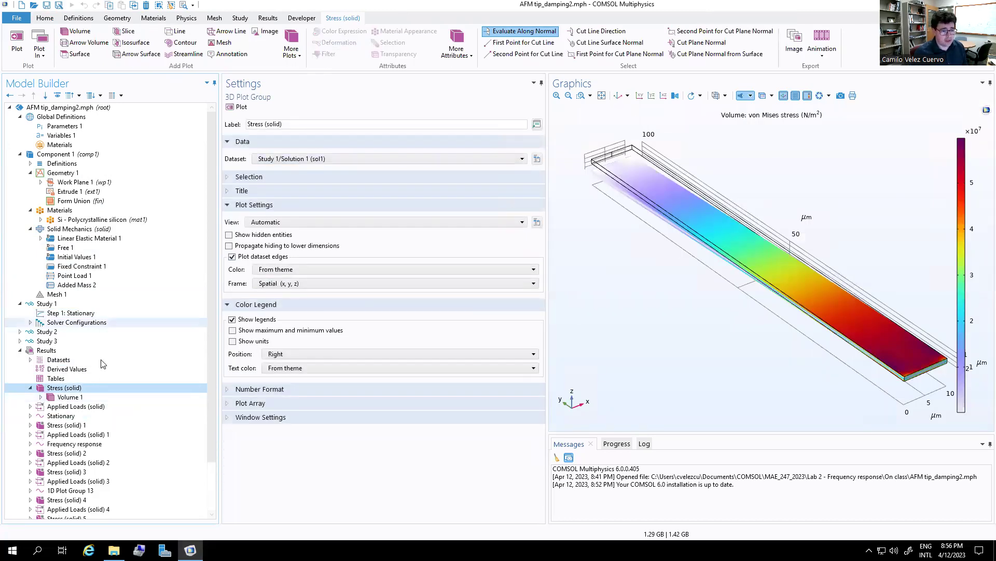
# Step: Collapse the Stress (solid) plot and return to Added Mass 2's 1.45e-9 kg on edges 8 and 11
pyautogui.click(31, 388)
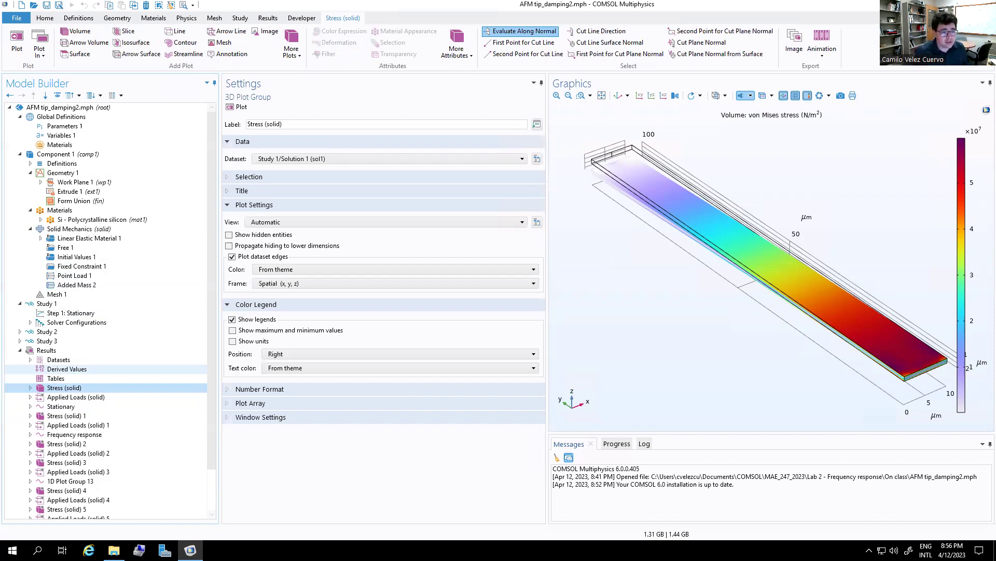
pyautogui.click(75, 285)
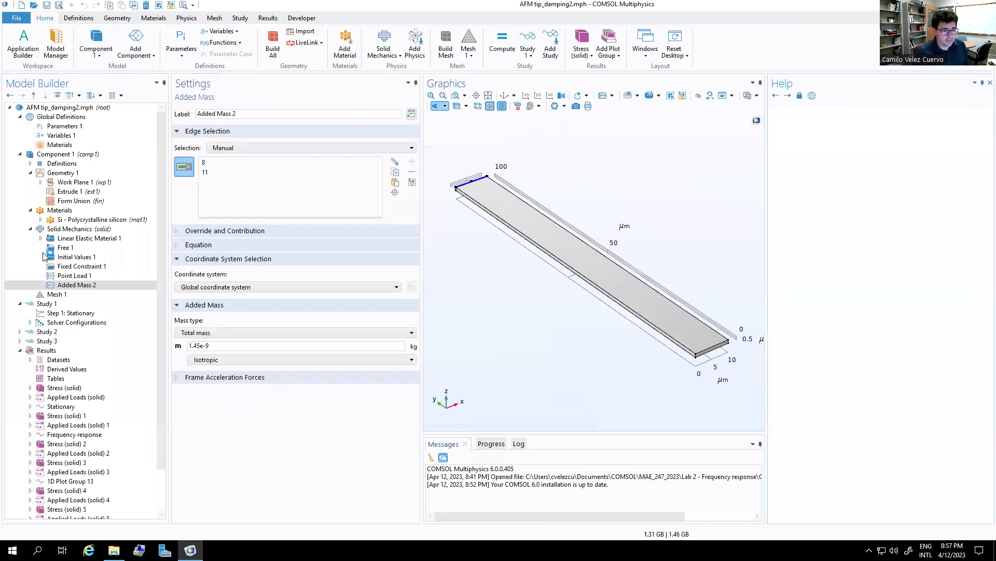
# Step: Add a Damping 1 subnode to Linear Elastic Material 1 using Rayleigh damping with alpha and 0 stiffness
pyautogui.click(65, 239)
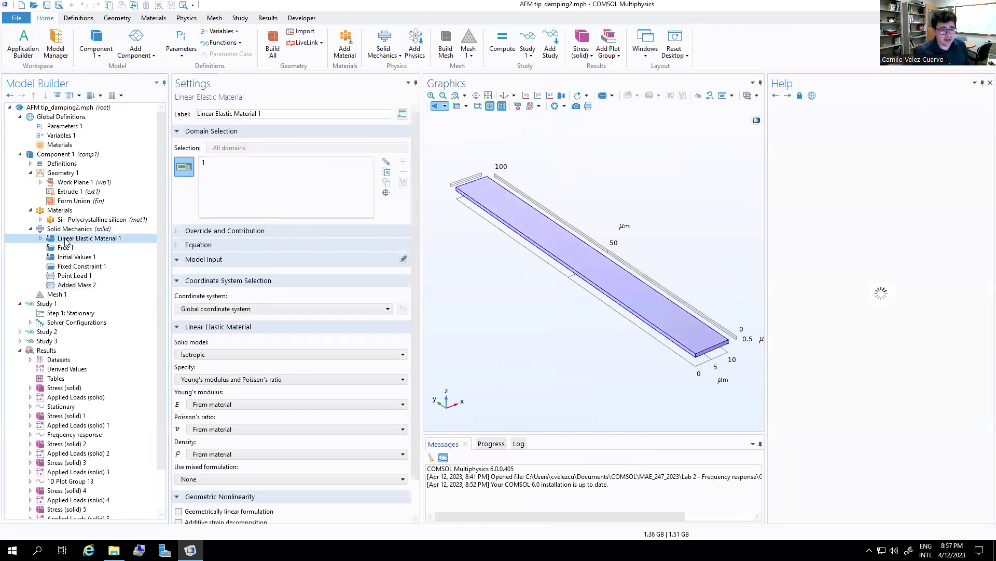
pyautogui.rightClick(65, 242)
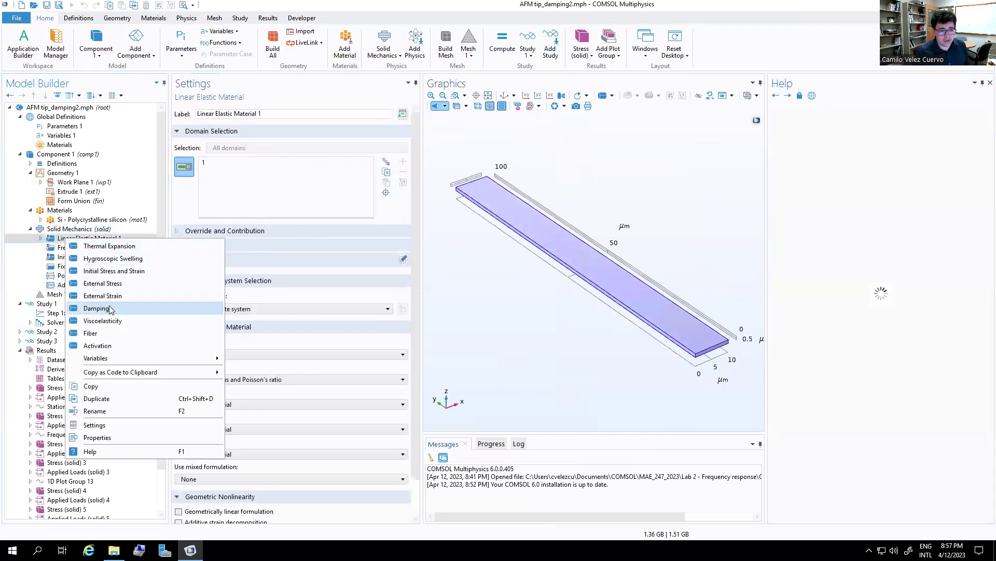
pyautogui.click(96, 309)
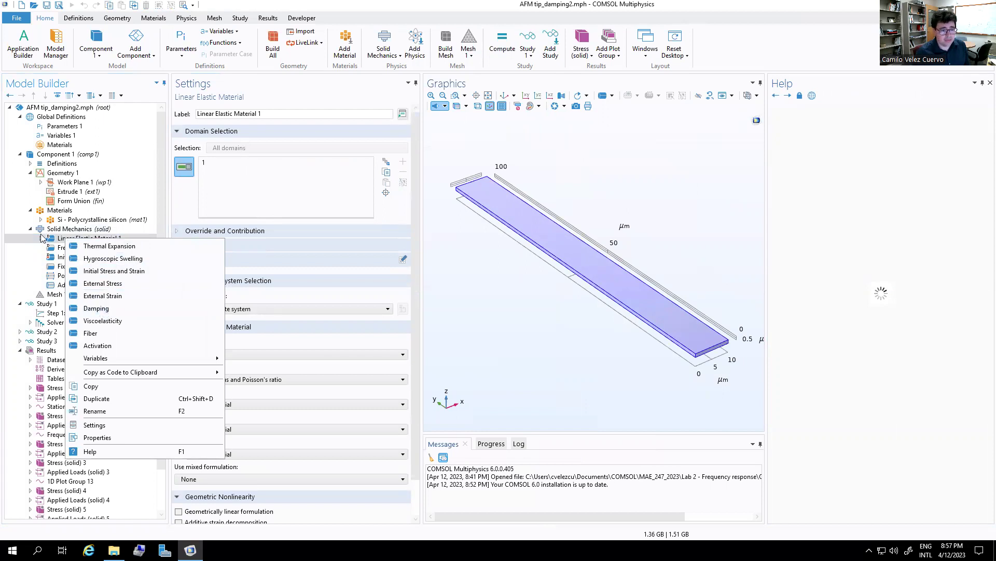
pyautogui.click(79, 256)
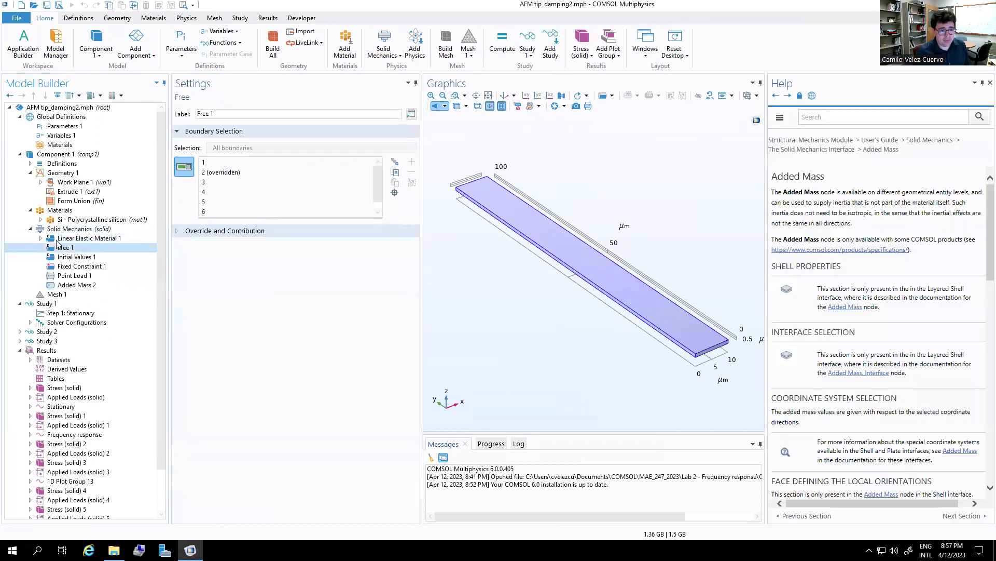
pyautogui.click(78, 248)
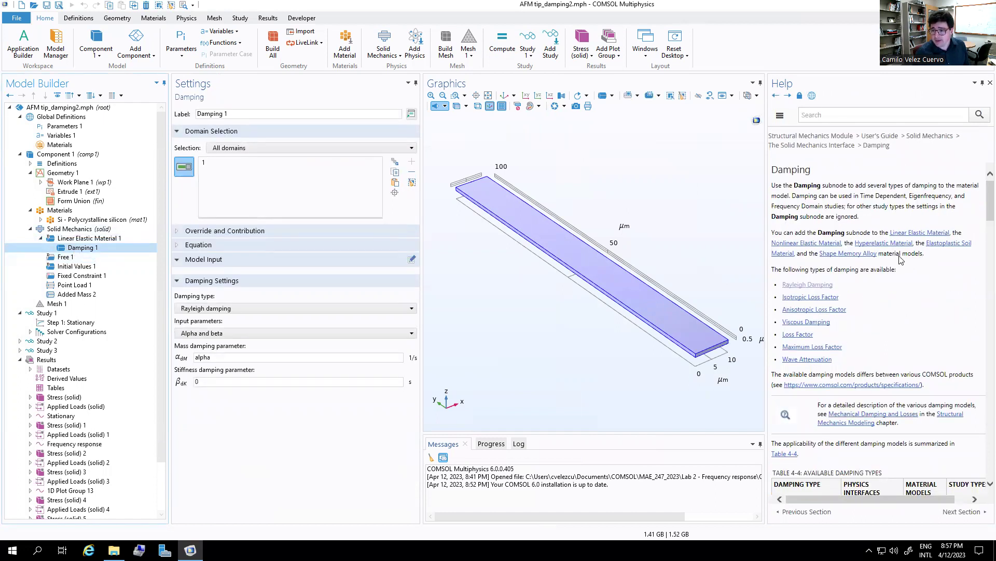
# Step: Read the Rayleigh damping documentation in the Help panel down to Damping Settings
pyautogui.click(812, 286)
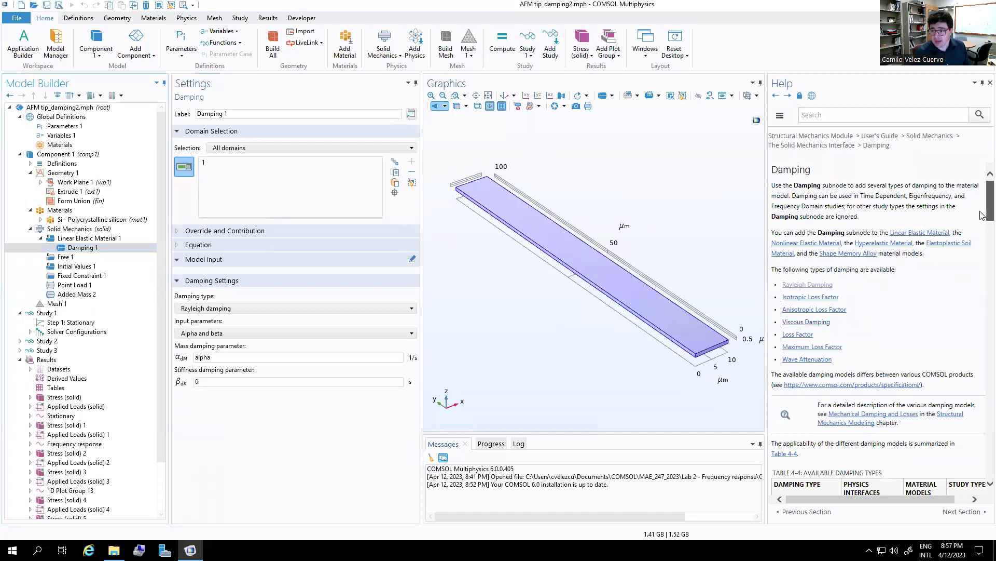
pyautogui.scroll(-3, 983, 215)
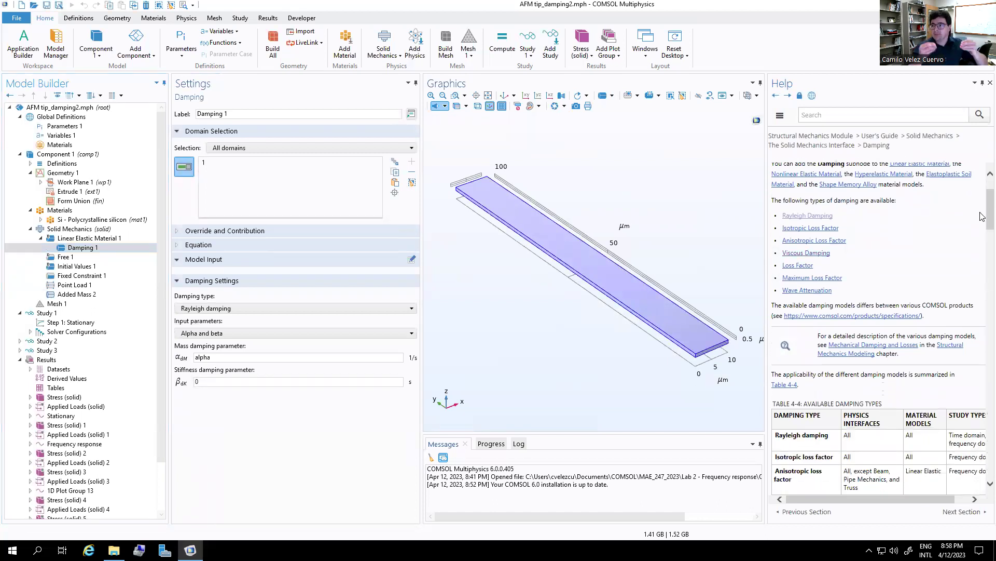
pyautogui.scroll(-8, 922, 295)
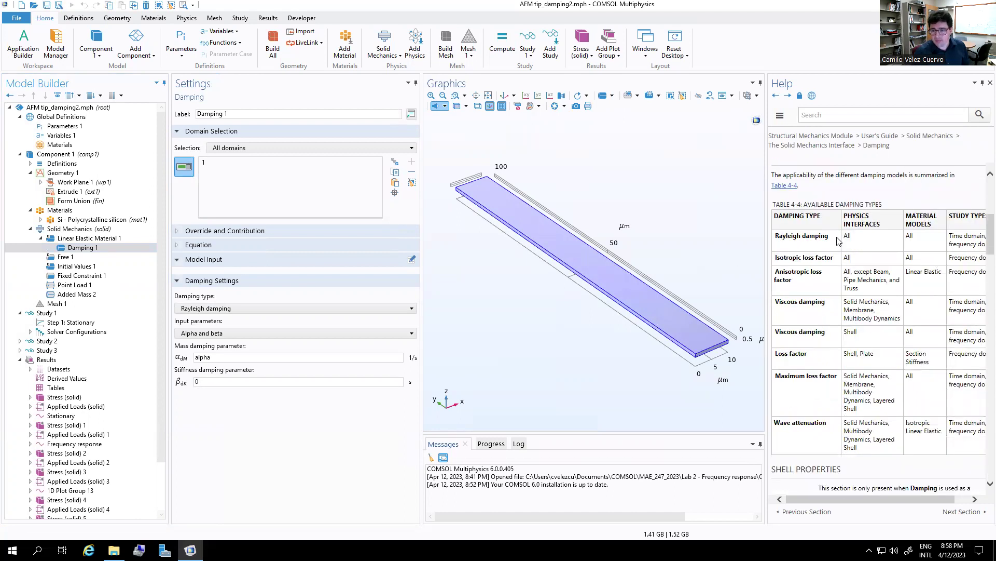
pyautogui.scroll(-15, 838, 240)
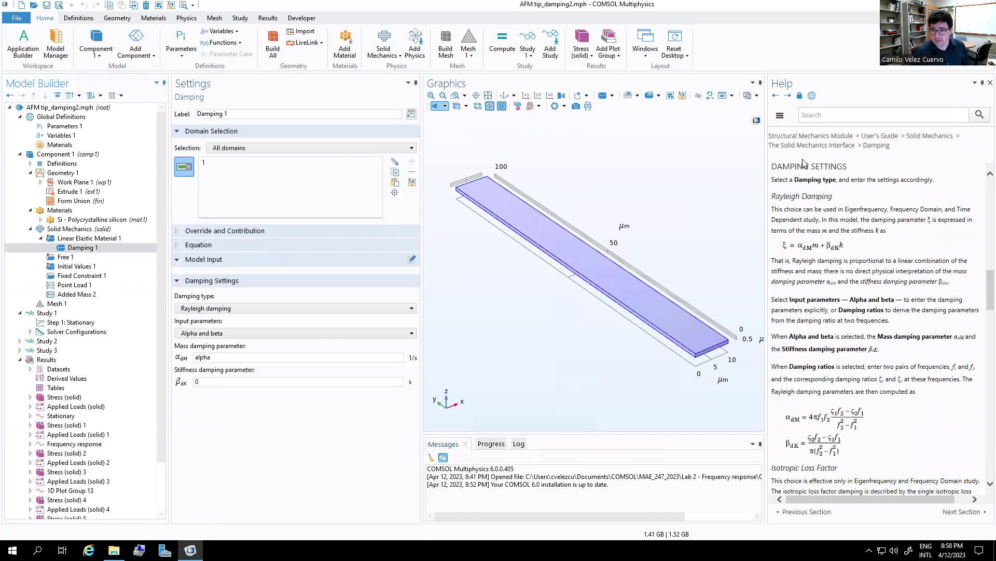
pyautogui.scroll(-2, 812, 220)
pyautogui.scroll(2, 812, 220)
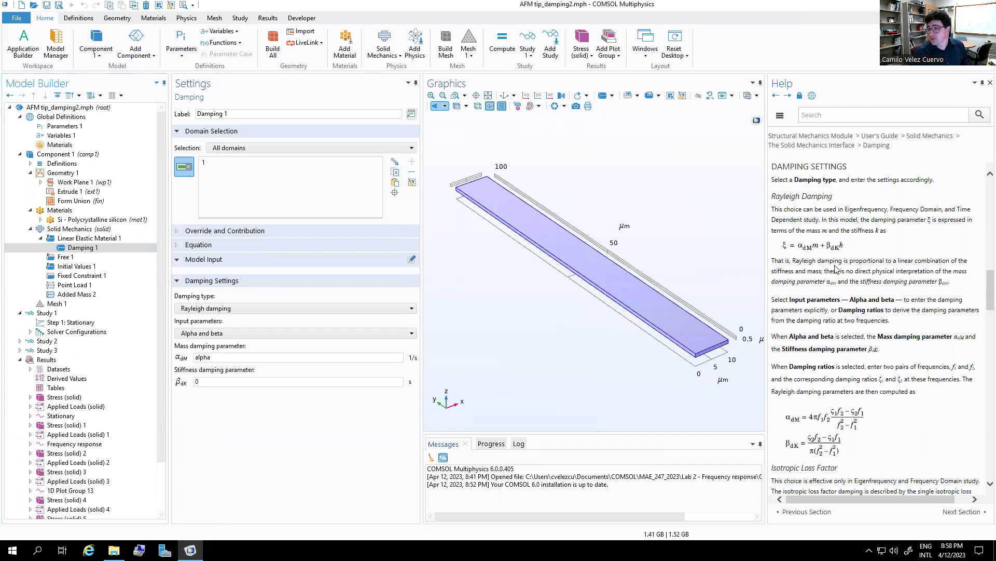
# Step: Show Damping 1's frequency-domain equation and check mass parameter alpha and stiffness parameter 0
pyautogui.click(208, 357)
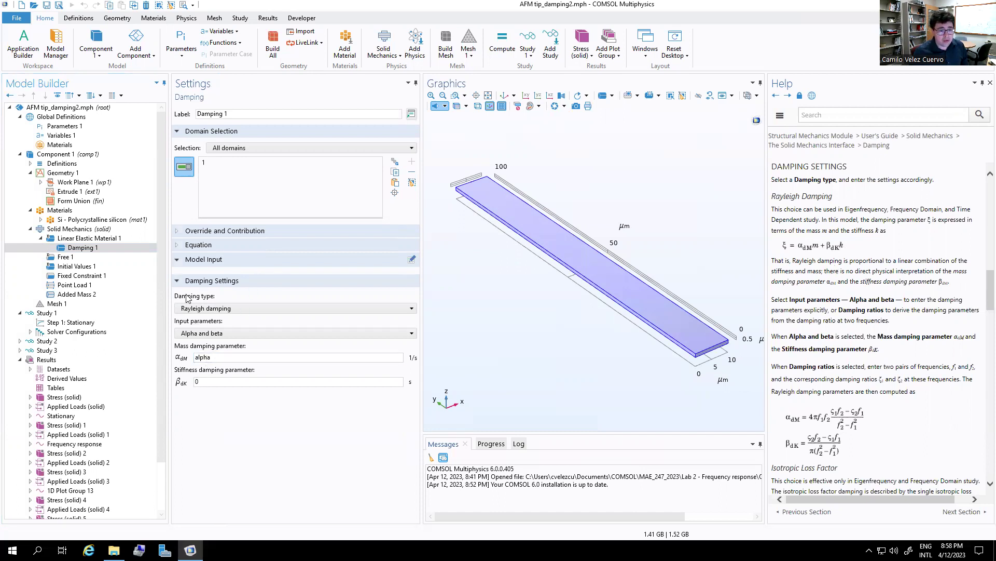
pyautogui.click(178, 244)
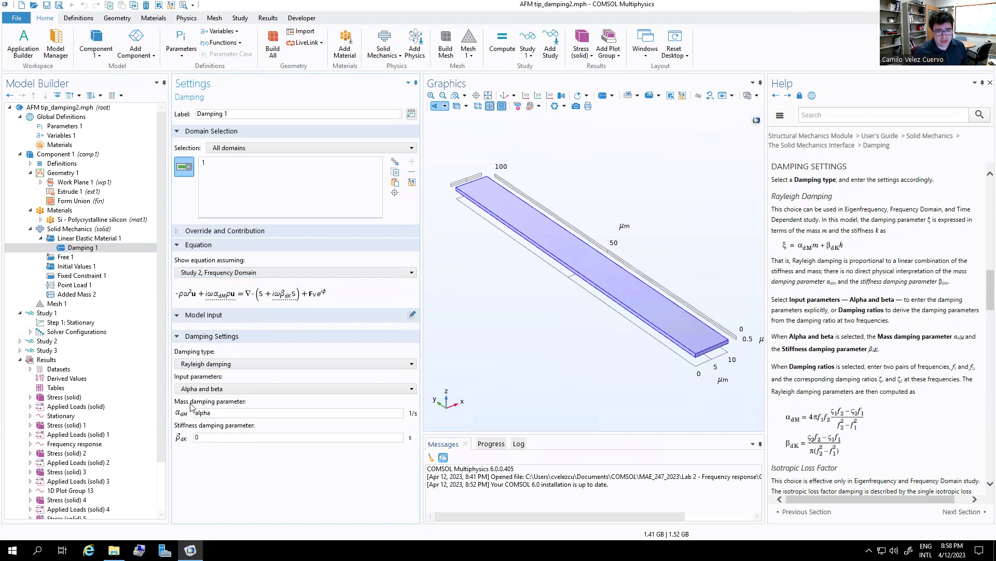
pyautogui.click(215, 412)
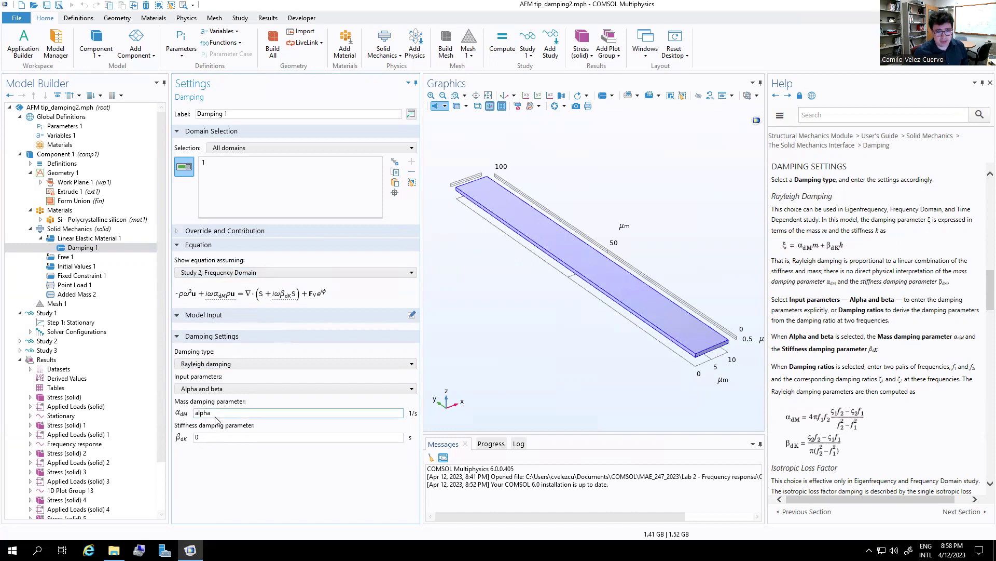
pyautogui.click(204, 437)
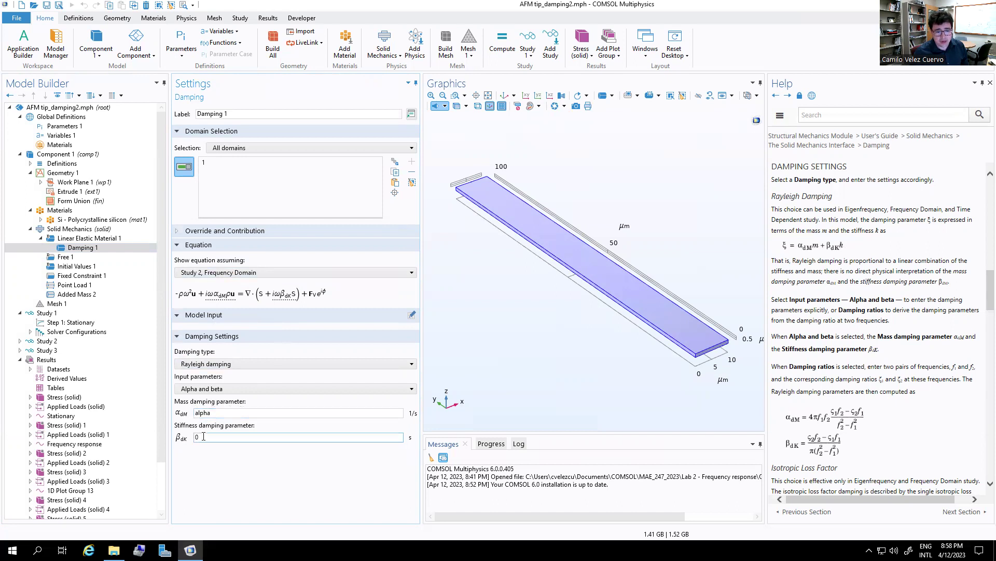
pyautogui.doubleClick(202, 439)
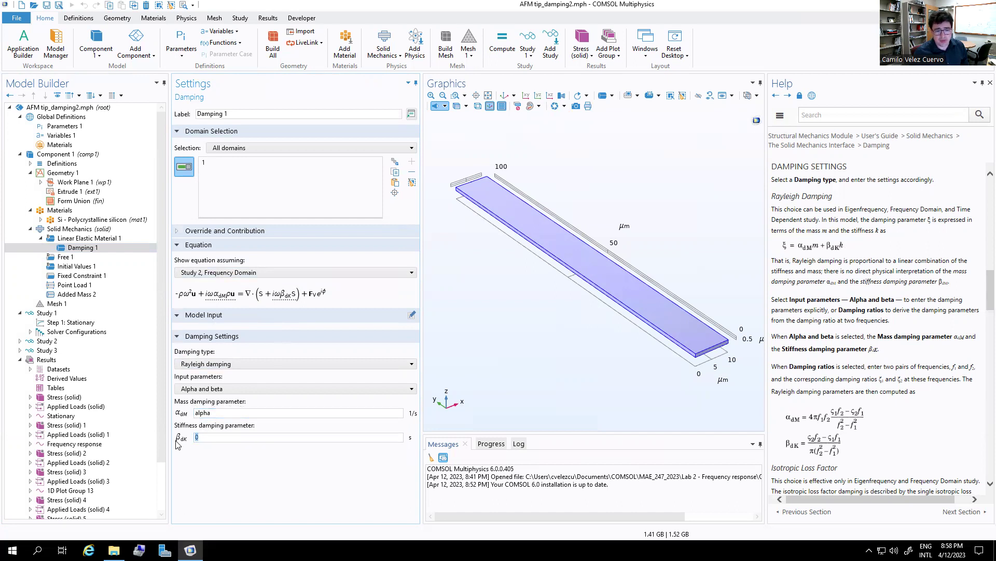
pyautogui.click(218, 414)
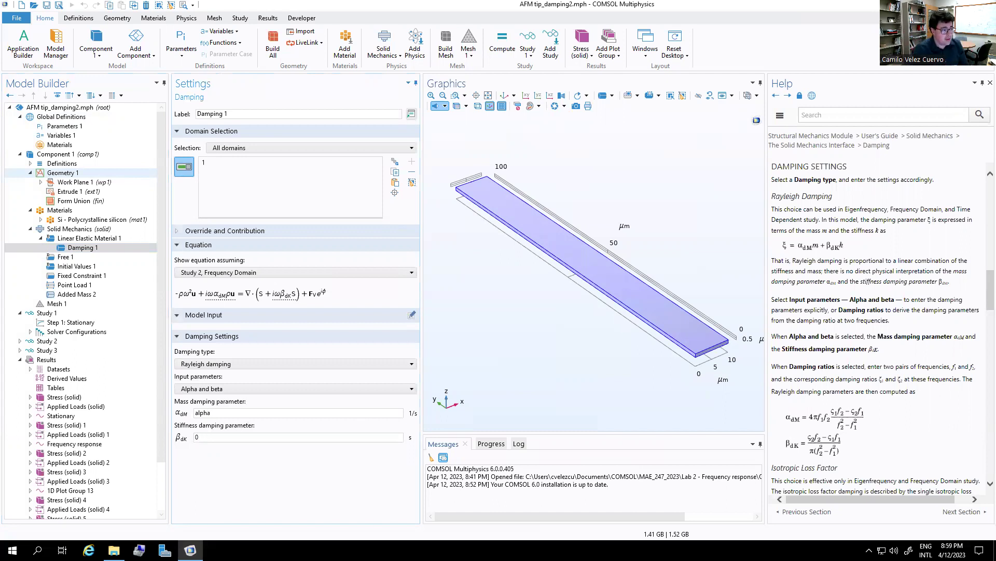
# Step: Open Parameters 1 and select alpha's expression 2.65e8
pyautogui.click(59, 128)
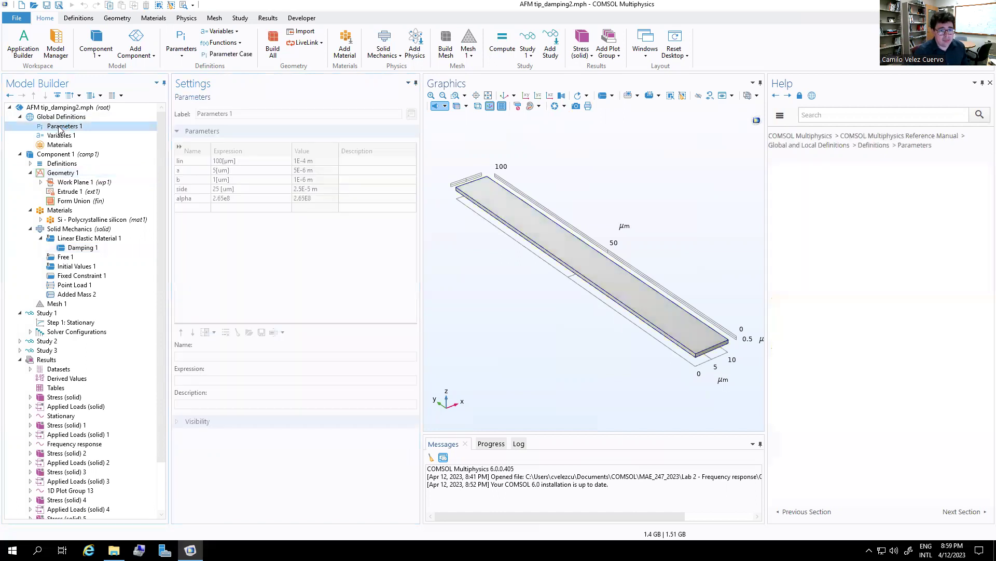
pyautogui.click(189, 199)
pyautogui.click(236, 198)
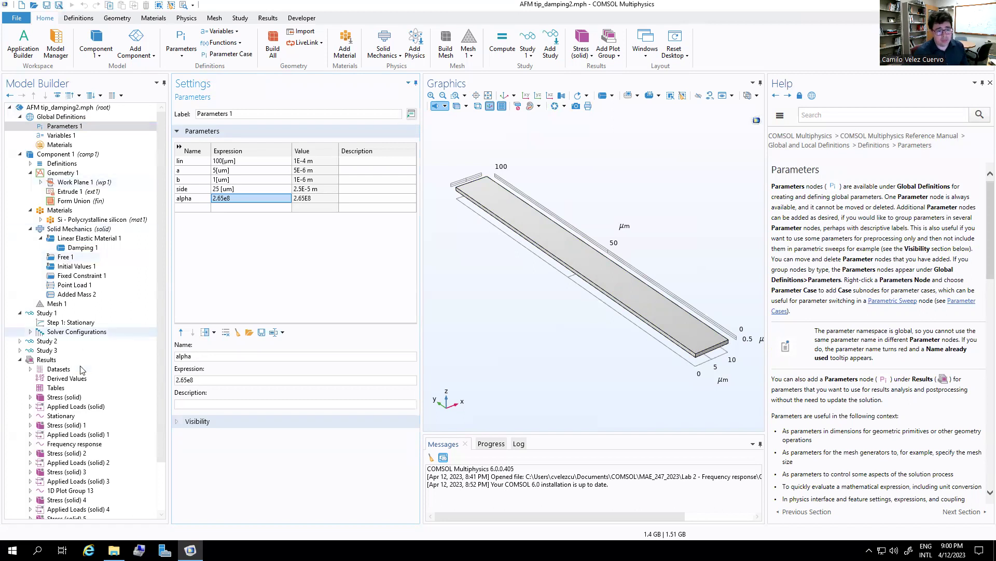
# Step: Review Study 2's parametric sweep and frequency domain step settings
pyautogui.click(21, 341)
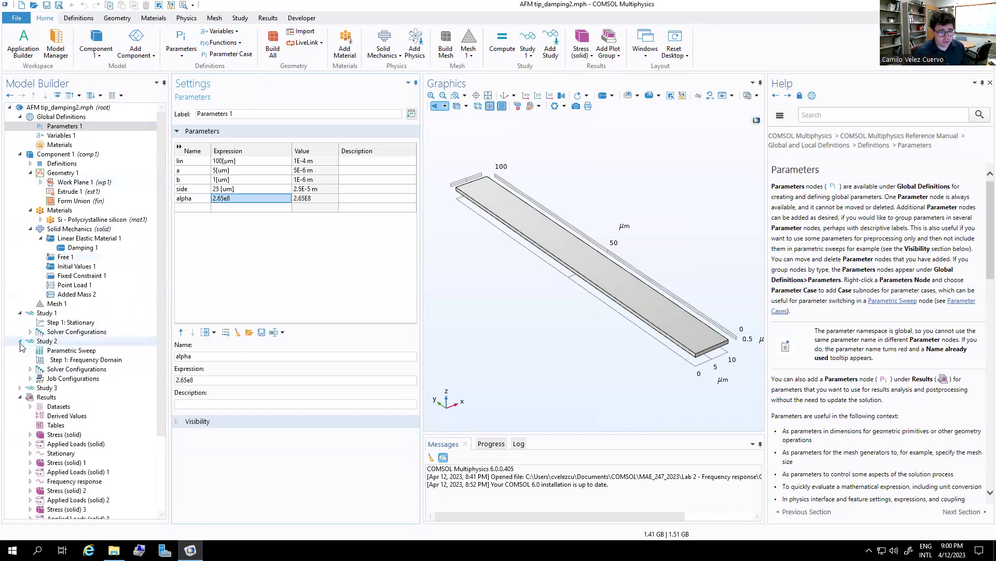
pyautogui.click(75, 351)
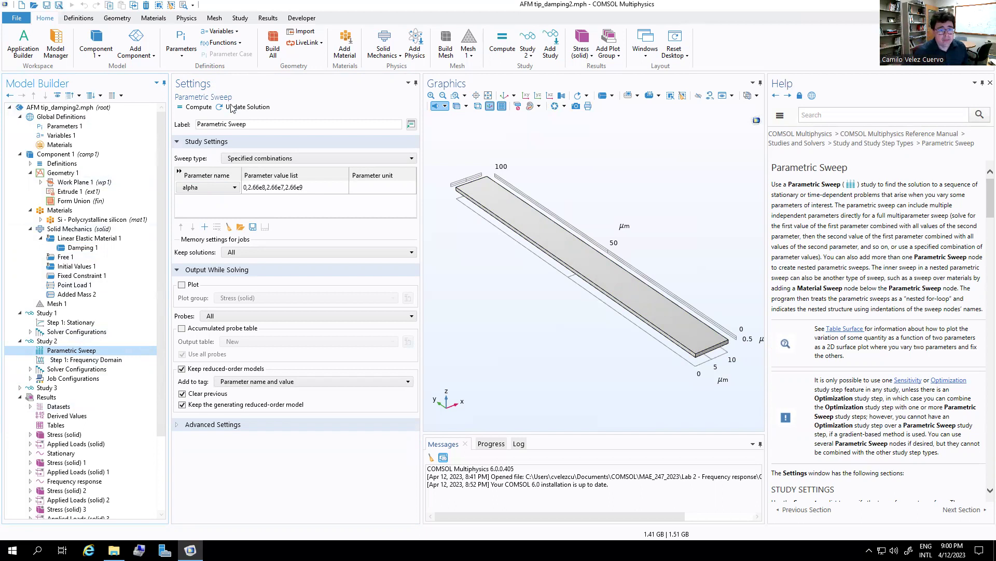
pyautogui.click(72, 360)
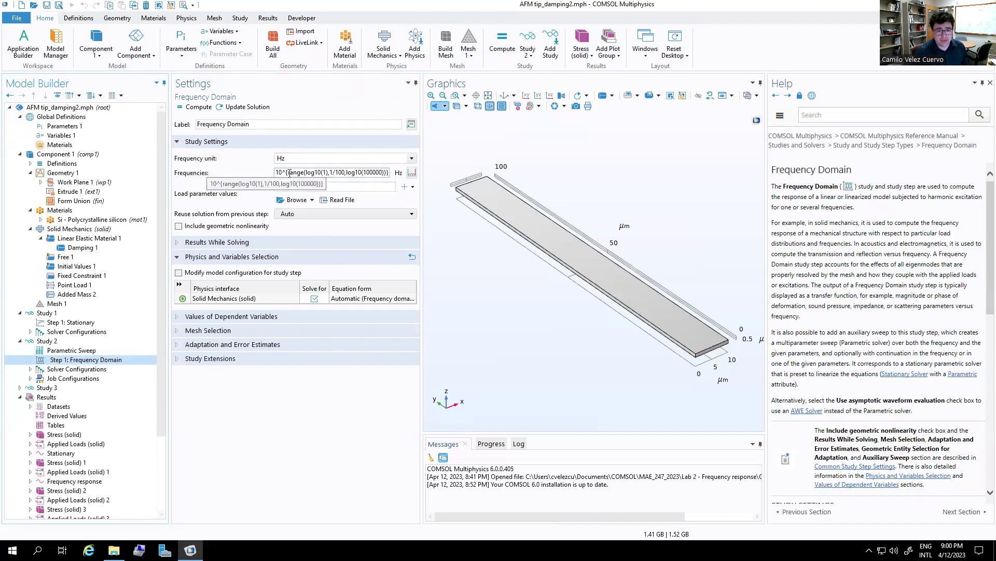
# Step: Check the logarithmic 1–100000 Hz frequency range without changes, then expand Study 3
pyautogui.click(412, 172)
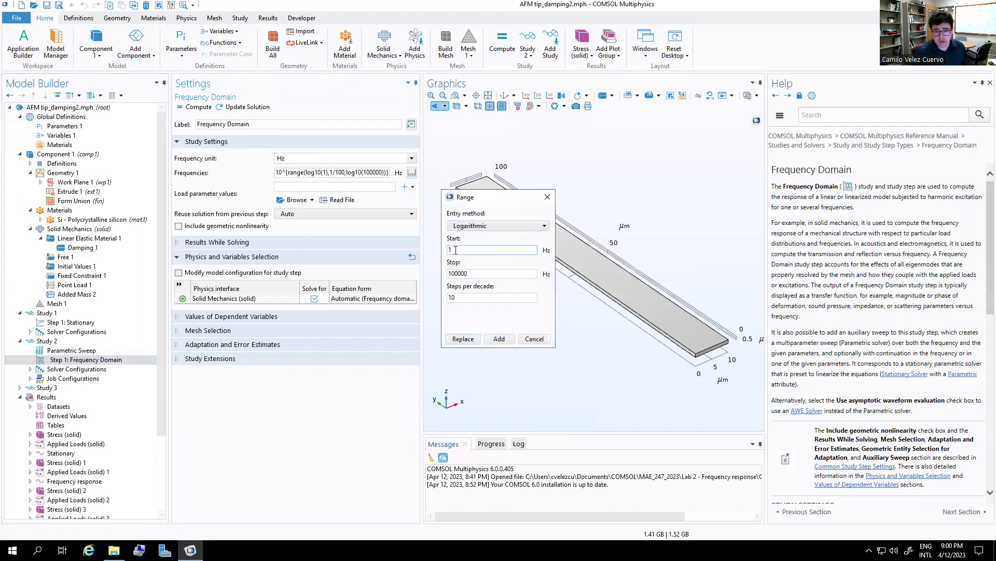
pyautogui.click(459, 273)
pyautogui.click(547, 199)
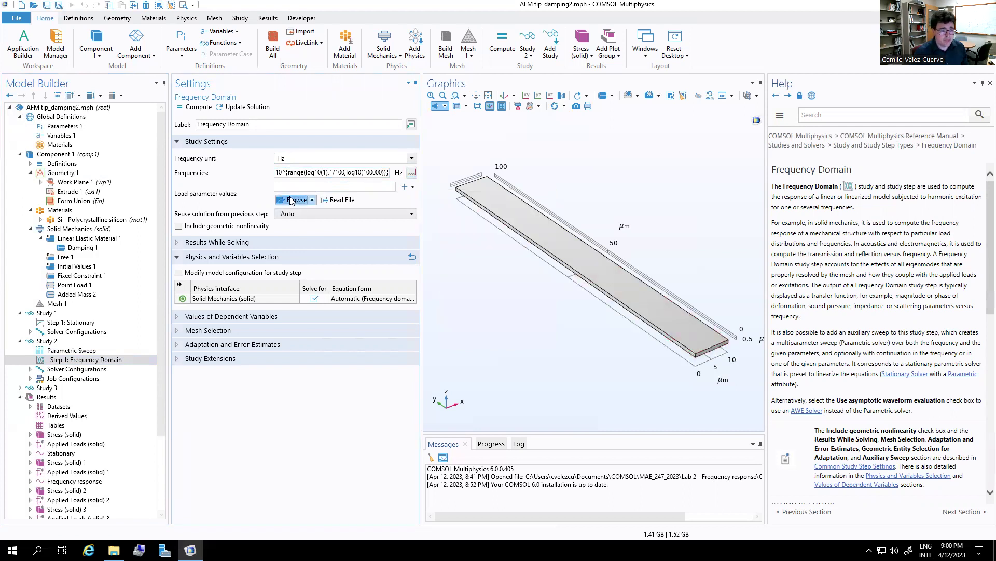
pyautogui.click(20, 387)
# Step: Complete Study 3's Time Dependent output times as range(0,0.01,3) in ms
pyautogui.click(72, 406)
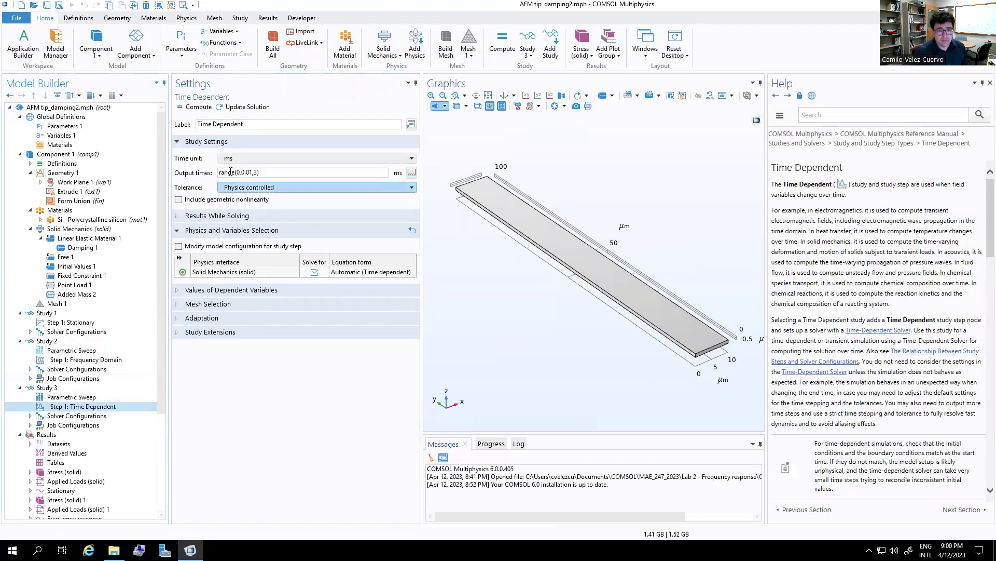
pyautogui.write(')')
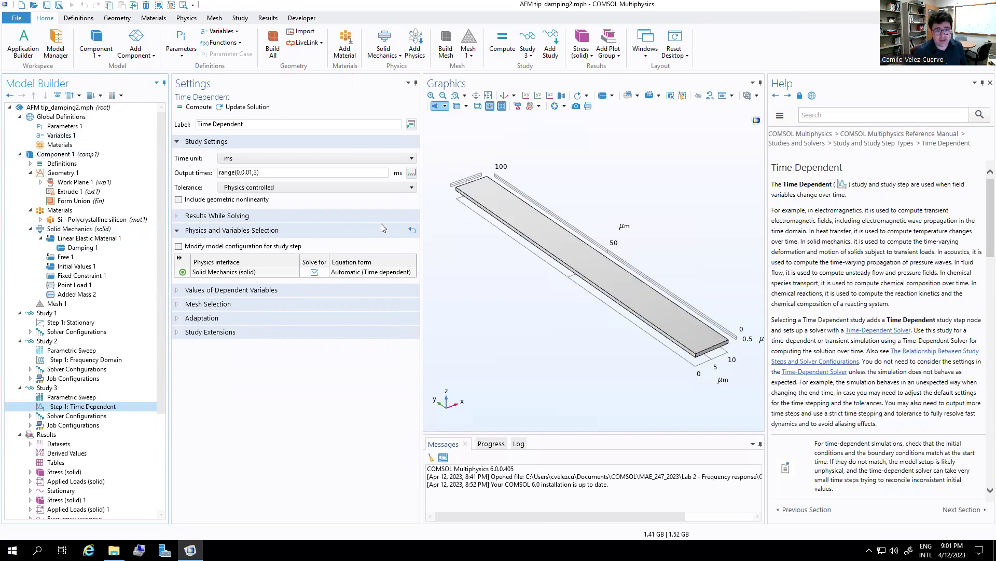
pyautogui.click(250, 173)
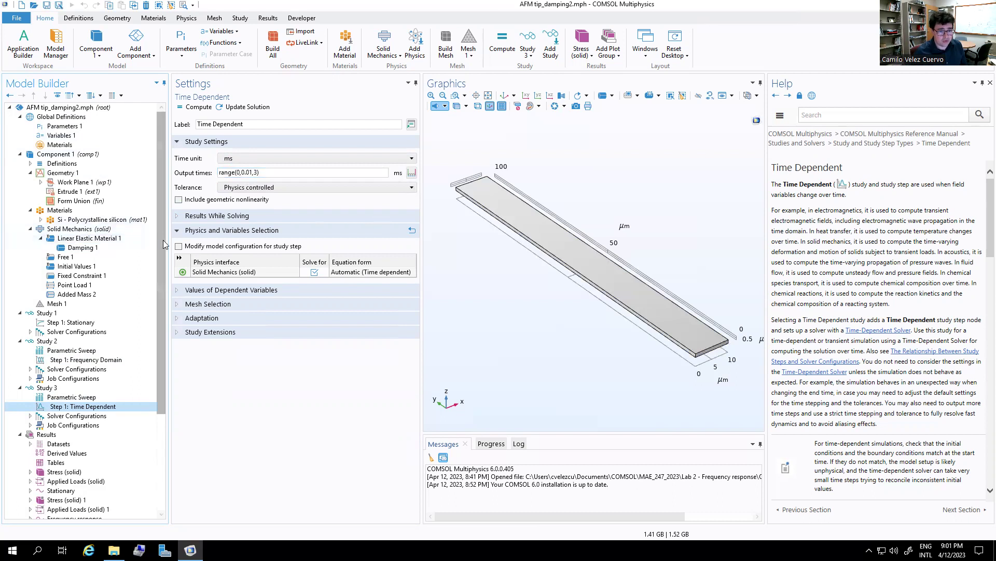
pyautogui.moveTo(163, 240); pyautogui.dragTo(154, 338)
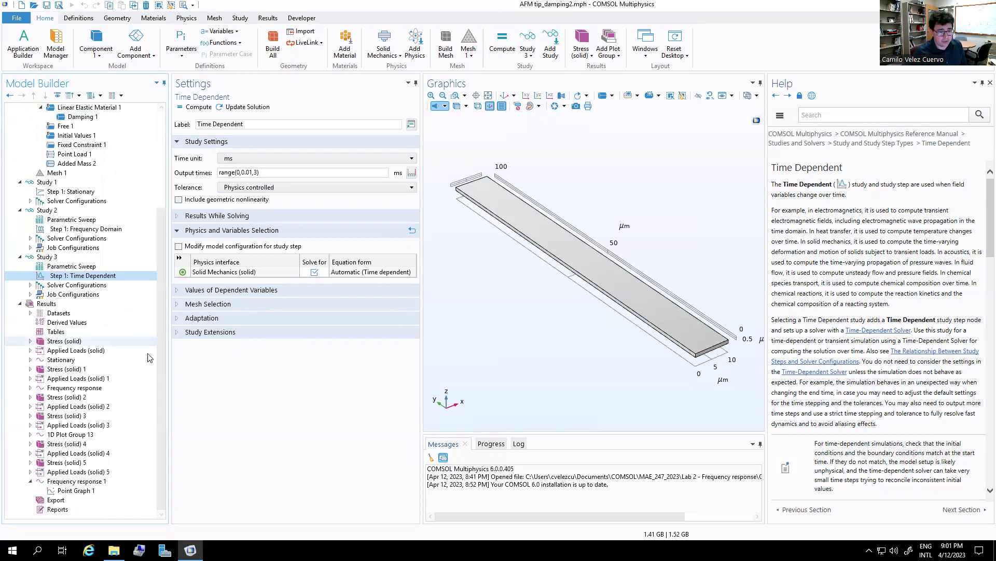
# Step: Close the Help window and relabel 1D Plot Group 13 as 'Time response'
pyautogui.click(67, 435)
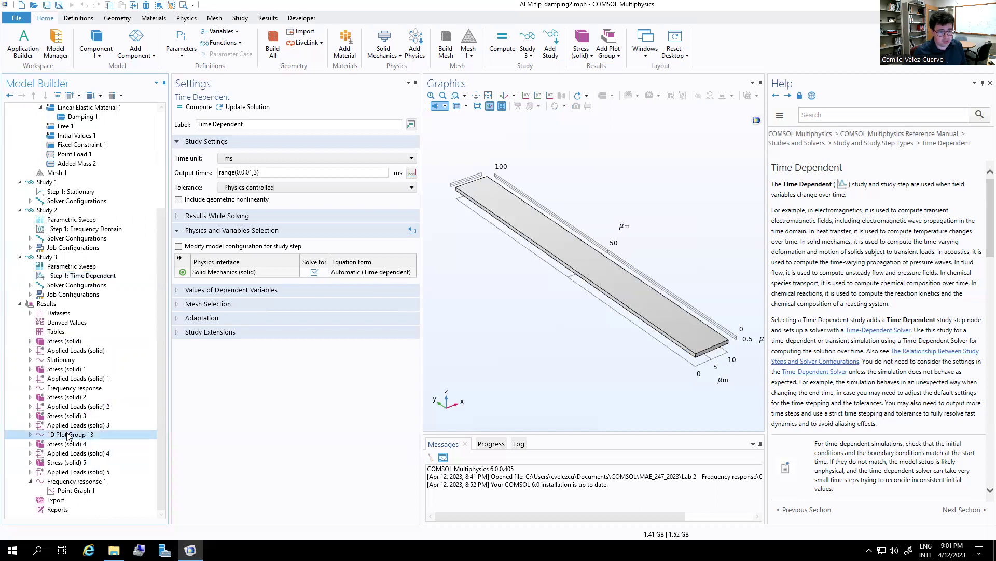
pyautogui.click(982, 83)
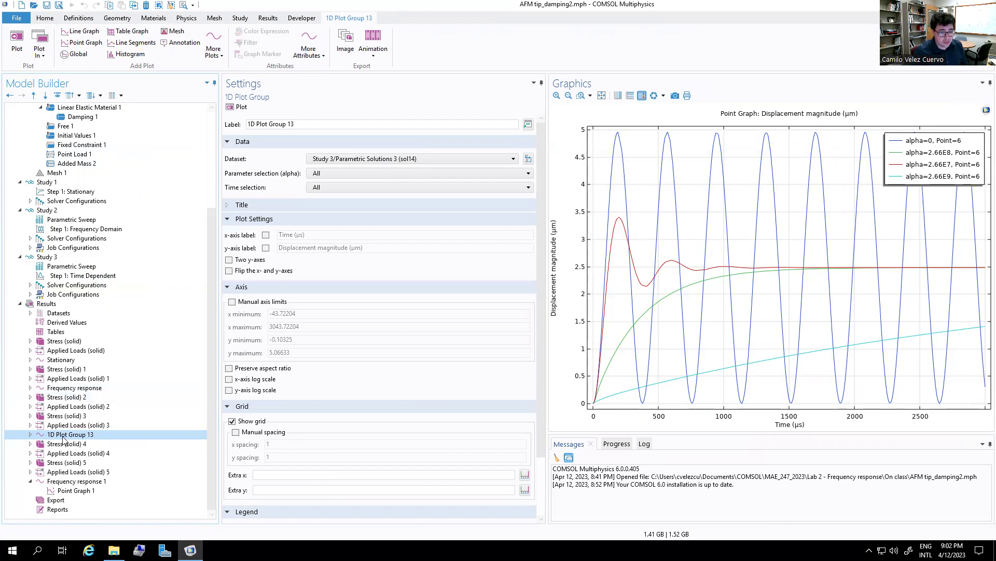
pyautogui.tripleClick(300, 123)
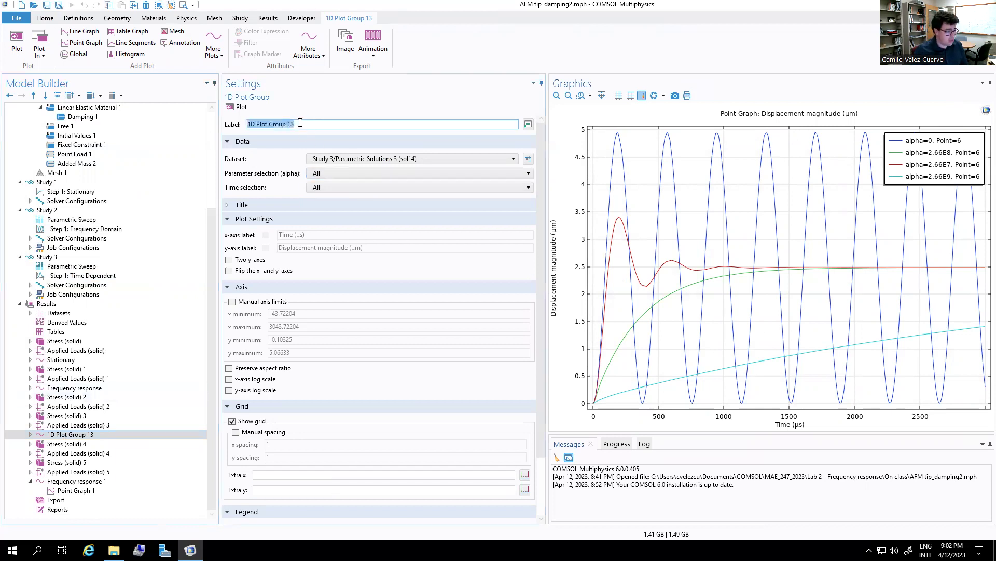
pyautogui.write('Ti')
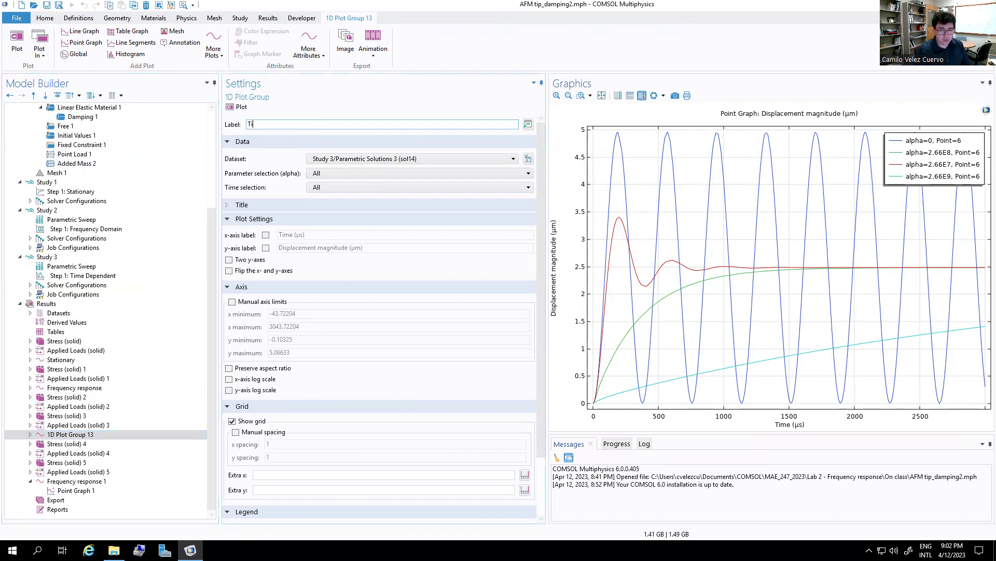
pyautogui.write('me response')
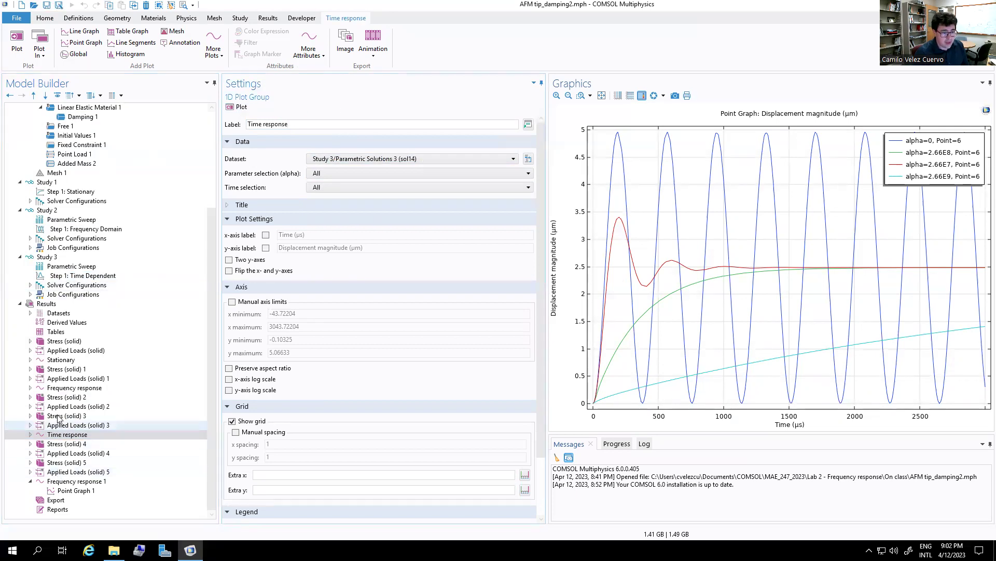
# Step: Box-zoom twice into Frequency response 1's undamped peak near 2630 Hz, then zoom extents
pyautogui.click(65, 481)
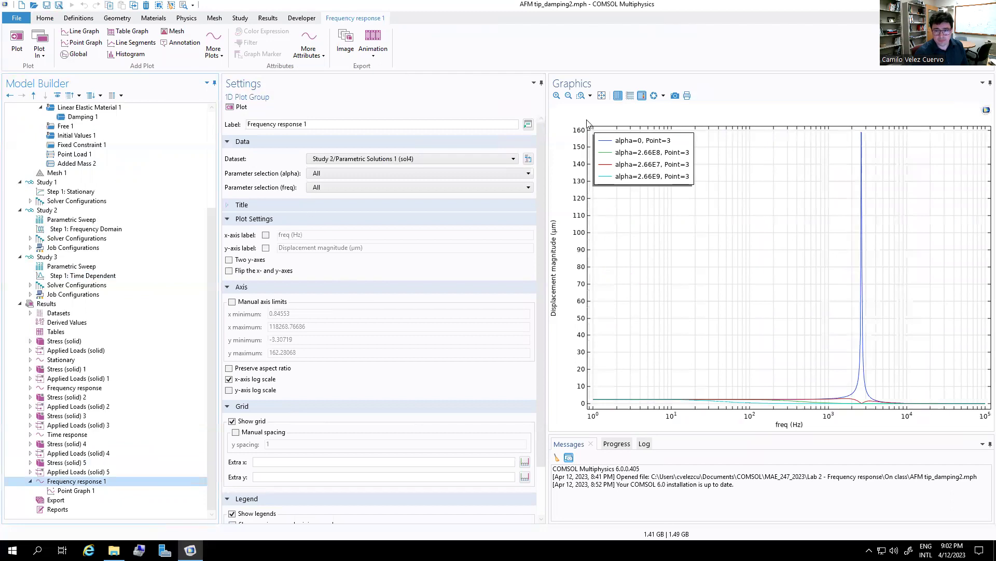
pyautogui.click(582, 95)
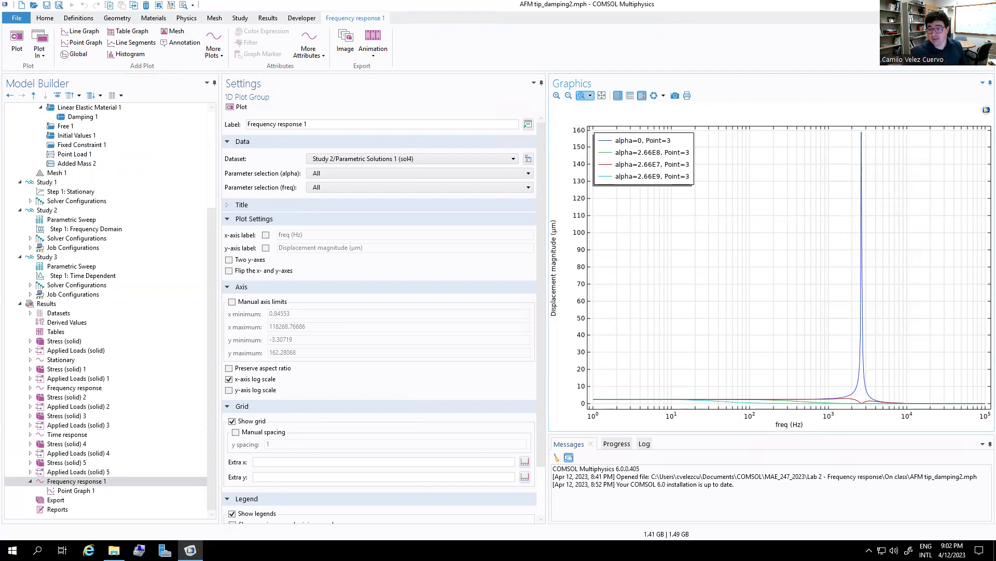
pyautogui.moveTo(858, 130); pyautogui.dragTo(865, 143)
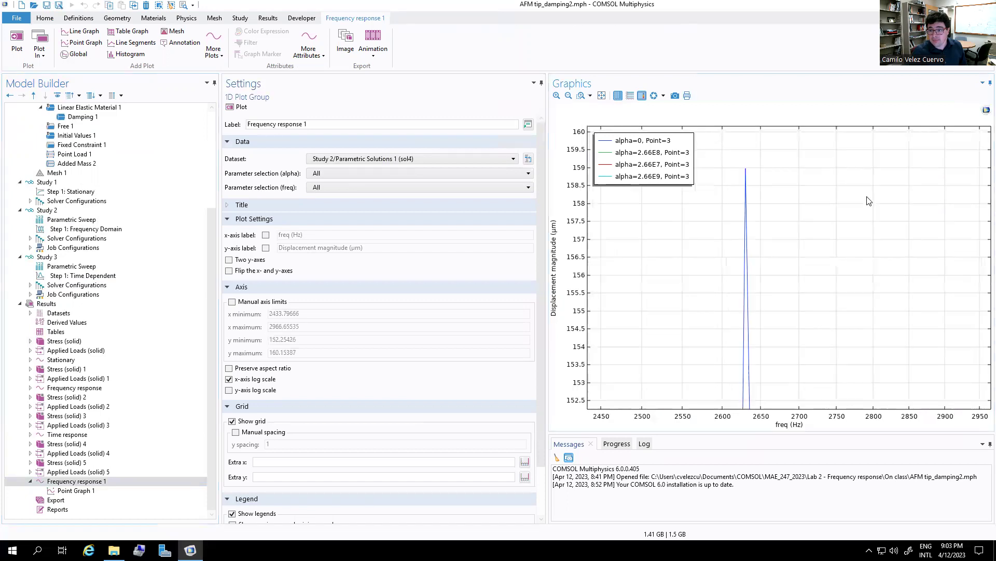
pyautogui.click(581, 96)
pyautogui.moveTo(729, 164); pyautogui.dragTo(750, 203)
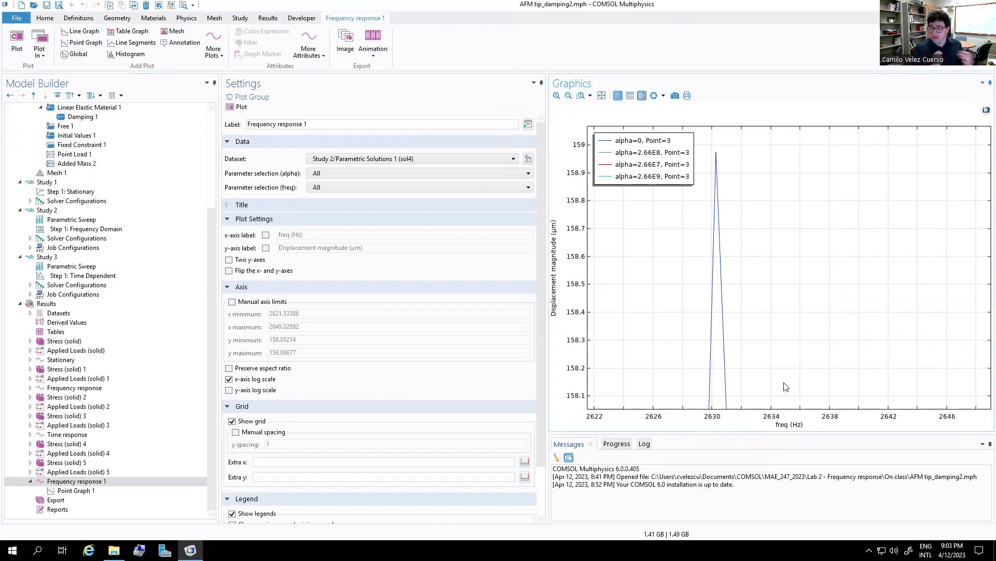
pyautogui.click(601, 96)
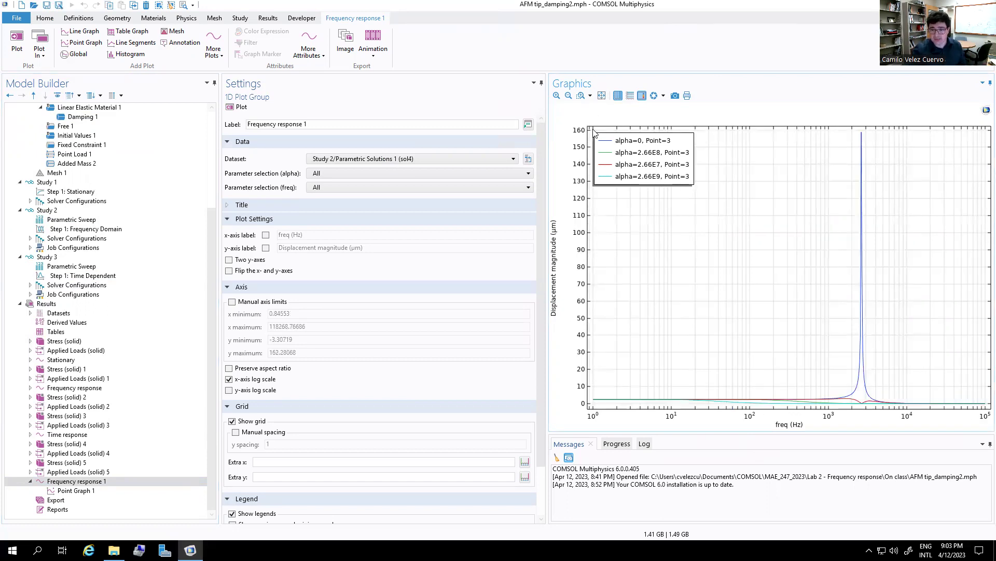
# Step: Box-zoom the frequency response to about 1–2750 Hz and 0–9 µm, panning to start at 1 Hz
pyautogui.click(581, 96)
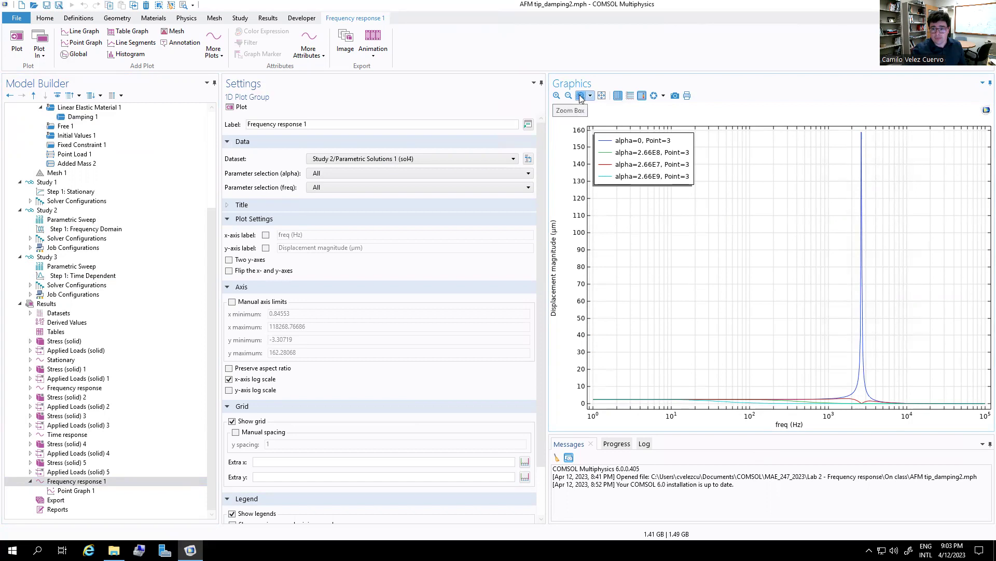
pyautogui.moveTo(864, 408); pyautogui.dragTo(592, 392)
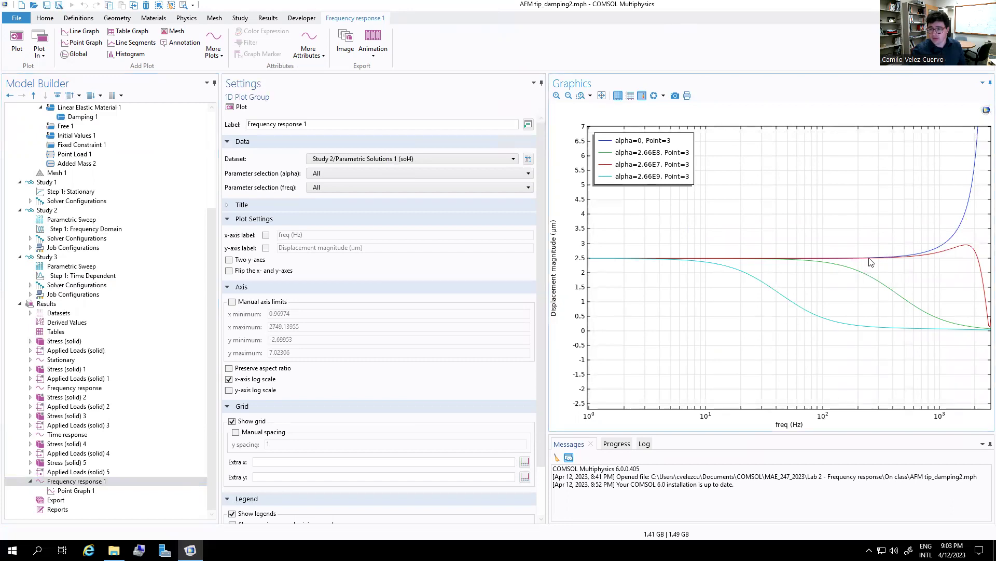
pyautogui.moveTo(869, 260); pyautogui.dragTo(869, 311)
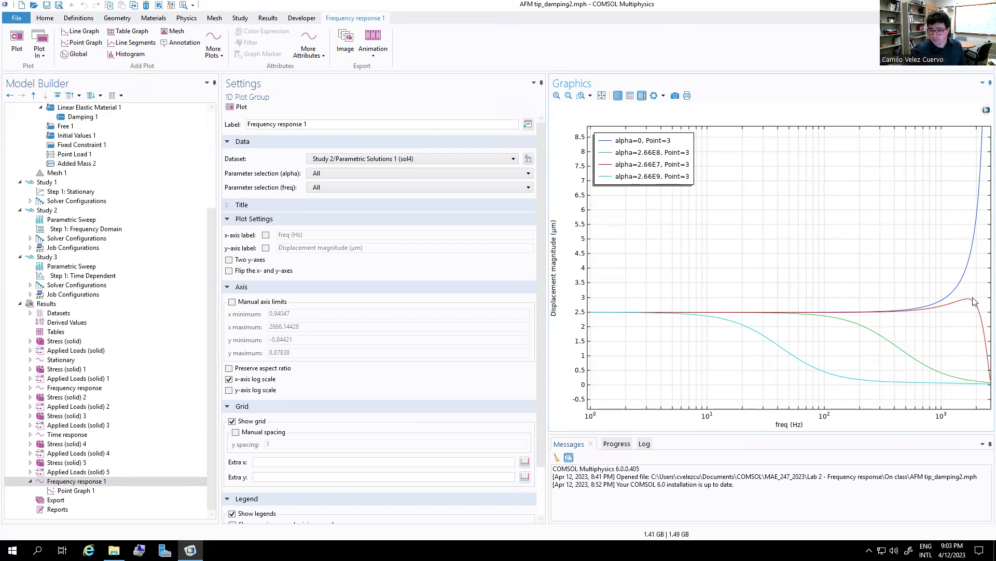
pyautogui.moveTo(974, 301); pyautogui.dragTo(908, 299)
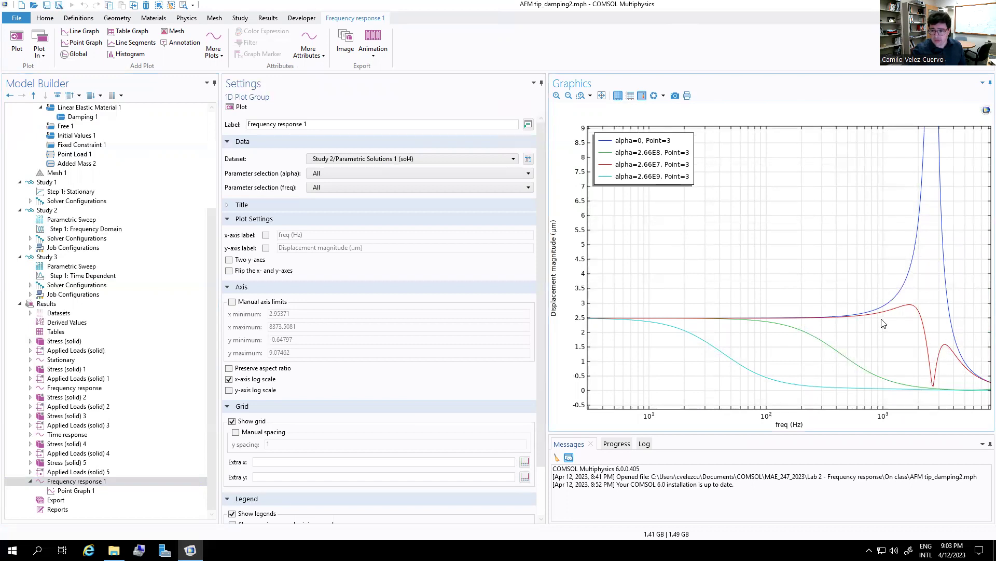
pyautogui.moveTo(884, 323); pyautogui.dragTo(939, 319)
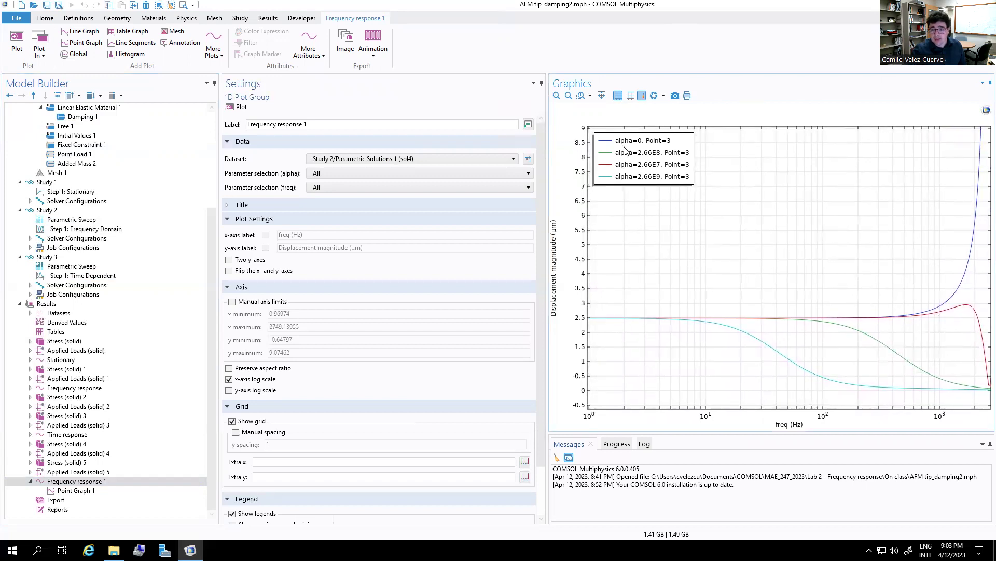